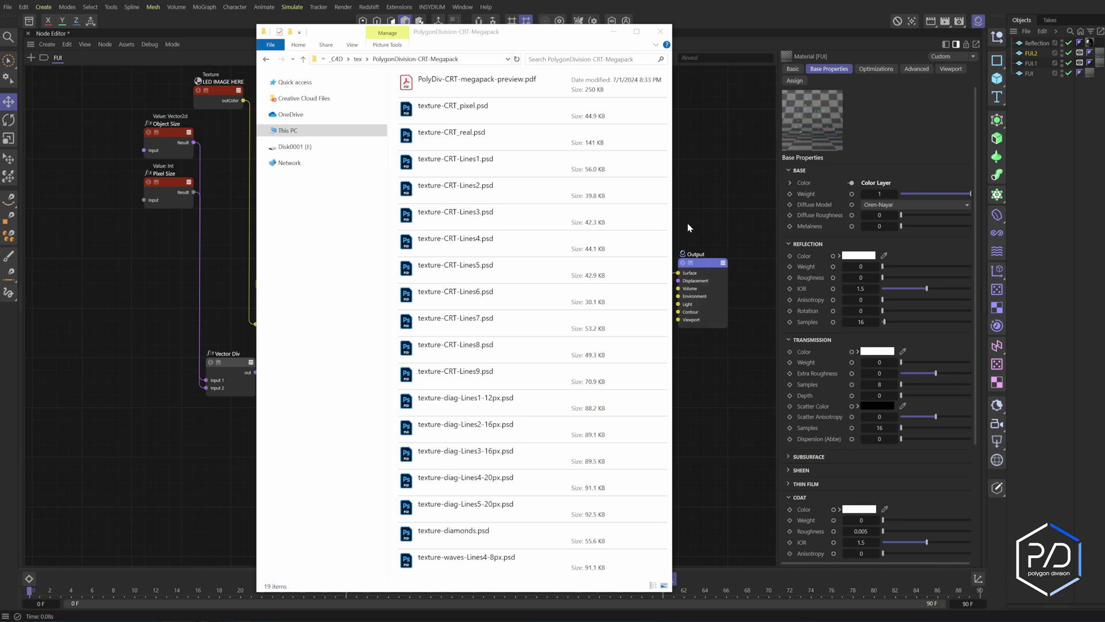
left_click(495, 106)
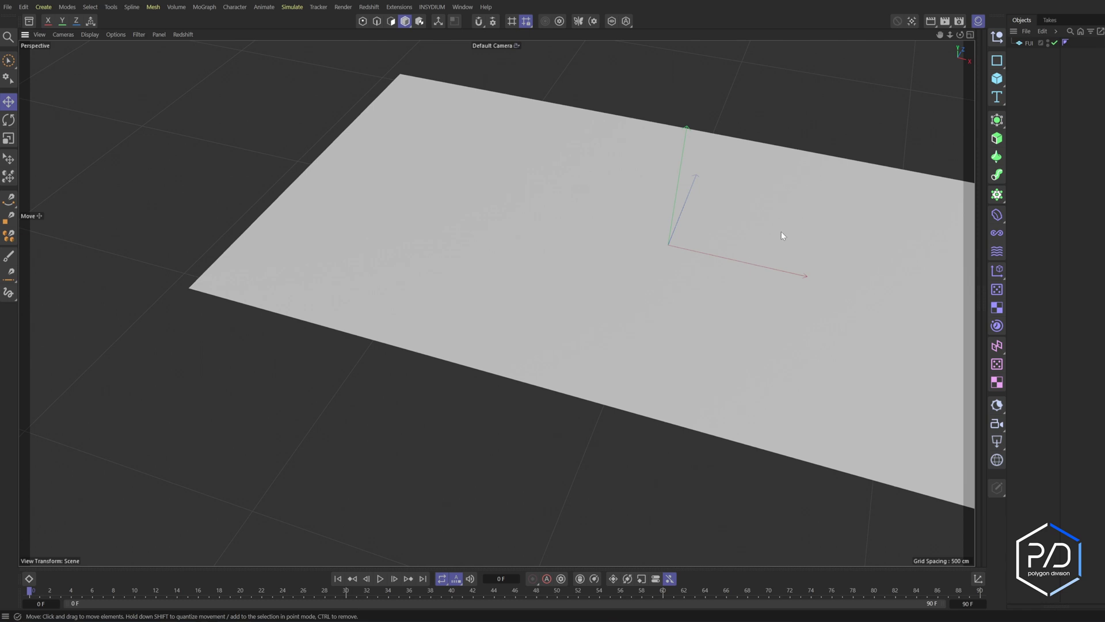
Apply the FUI material to the FUI plane object.
middle_click_drag(782, 233, 579, 224, "alt")
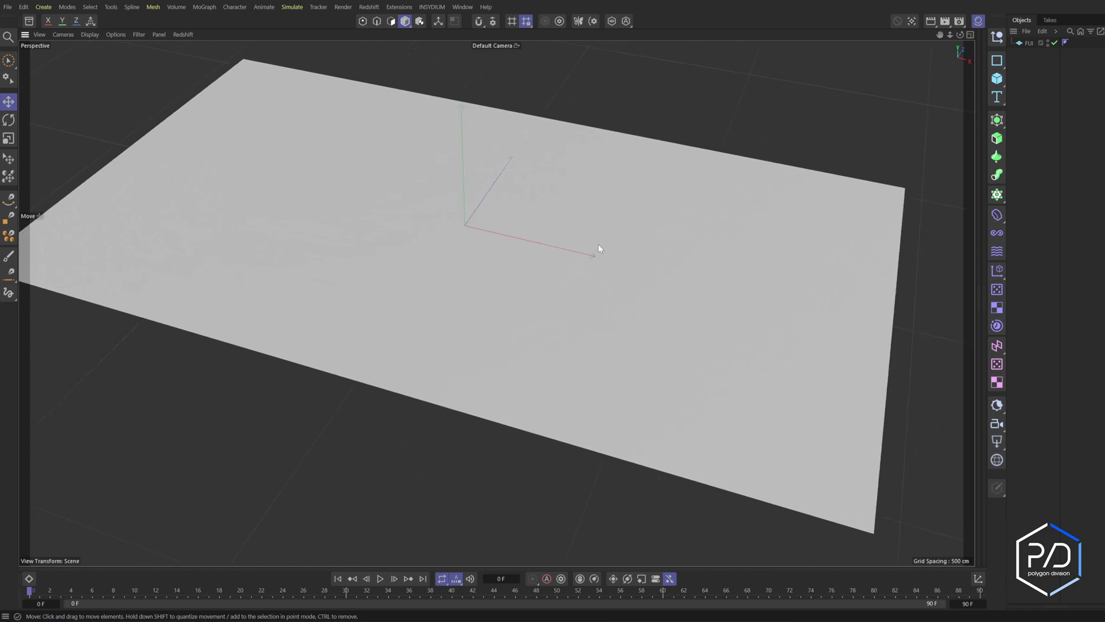
left_click(599, 249)
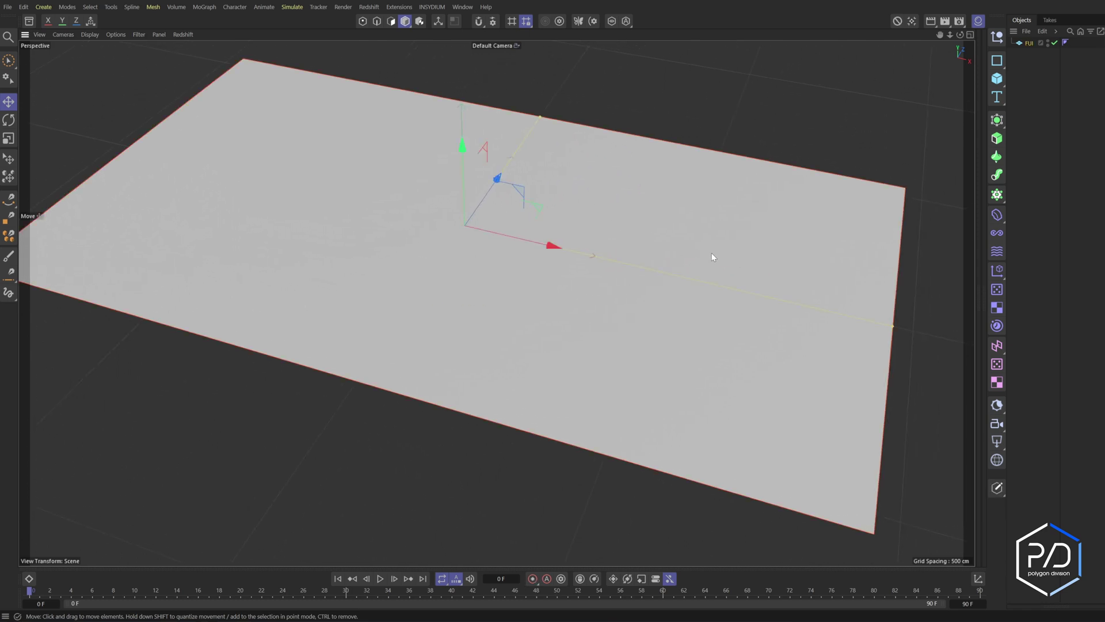
key("t")
left_click_drag(740, 259, 617, 253)
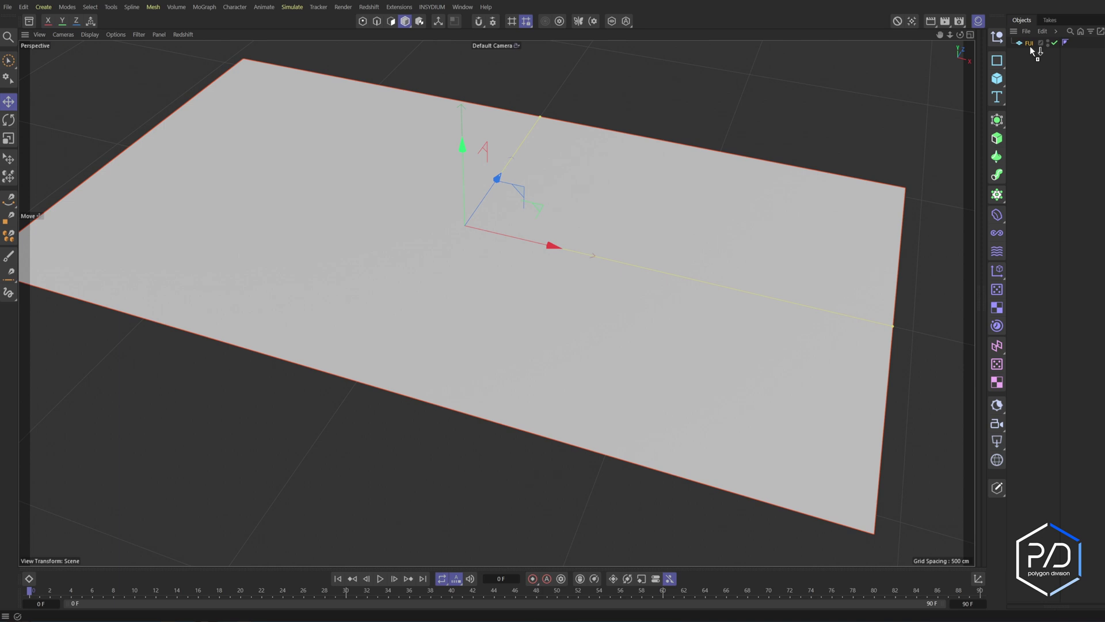
left_click_drag(1031, 45, 1031, 43)
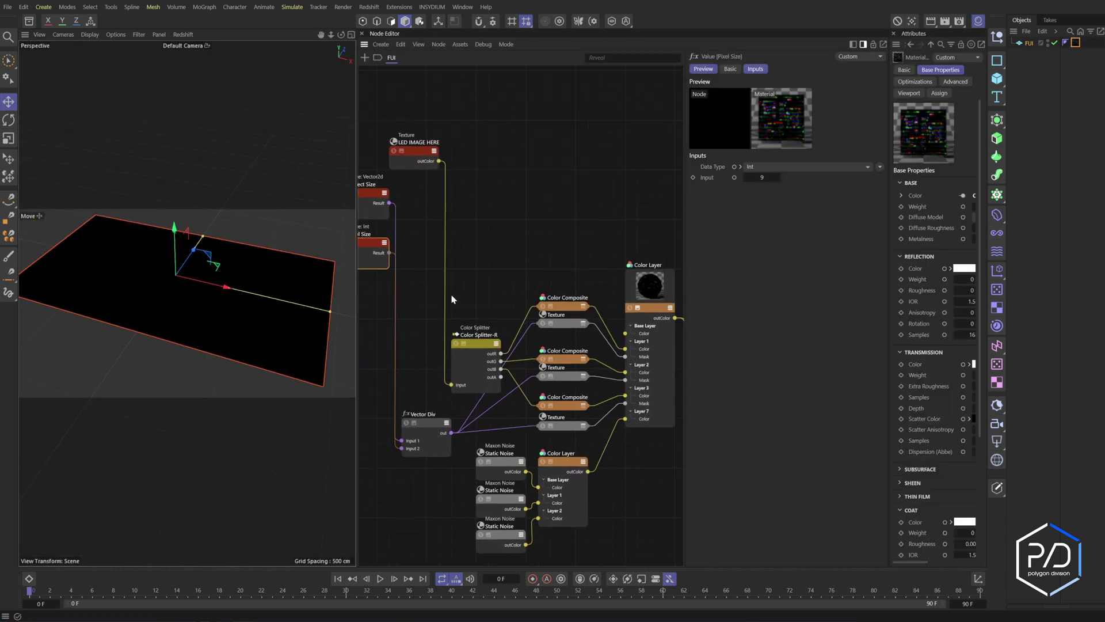
Examine the FUI material's node graph and collapse the material editors to free up the viewport.
left_click_drag(356, 294, 334, 296)
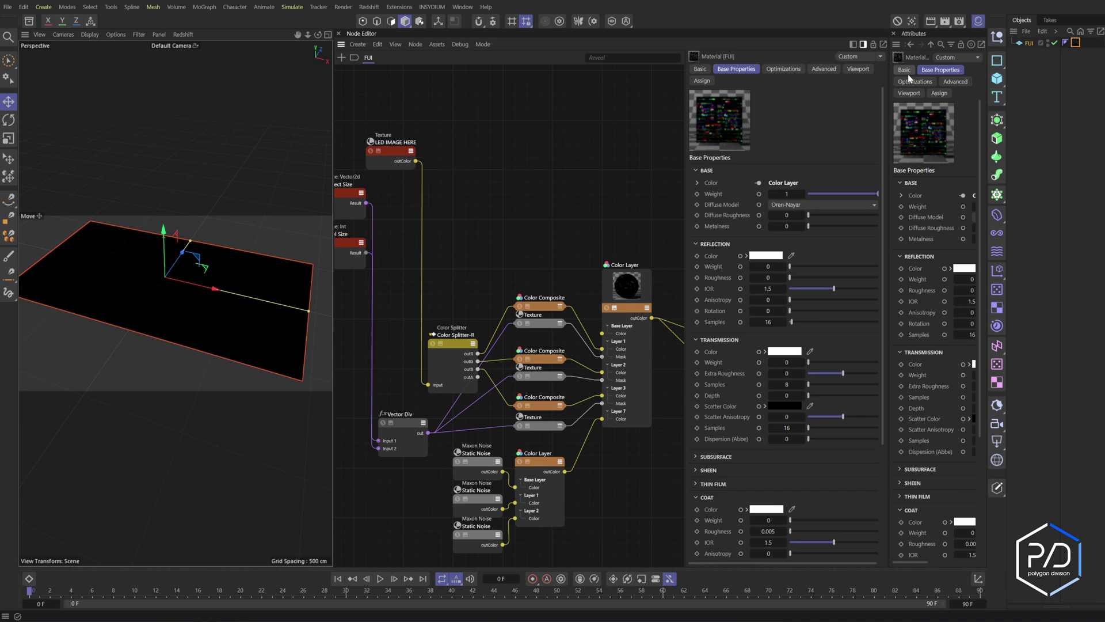
left_click(894, 33)
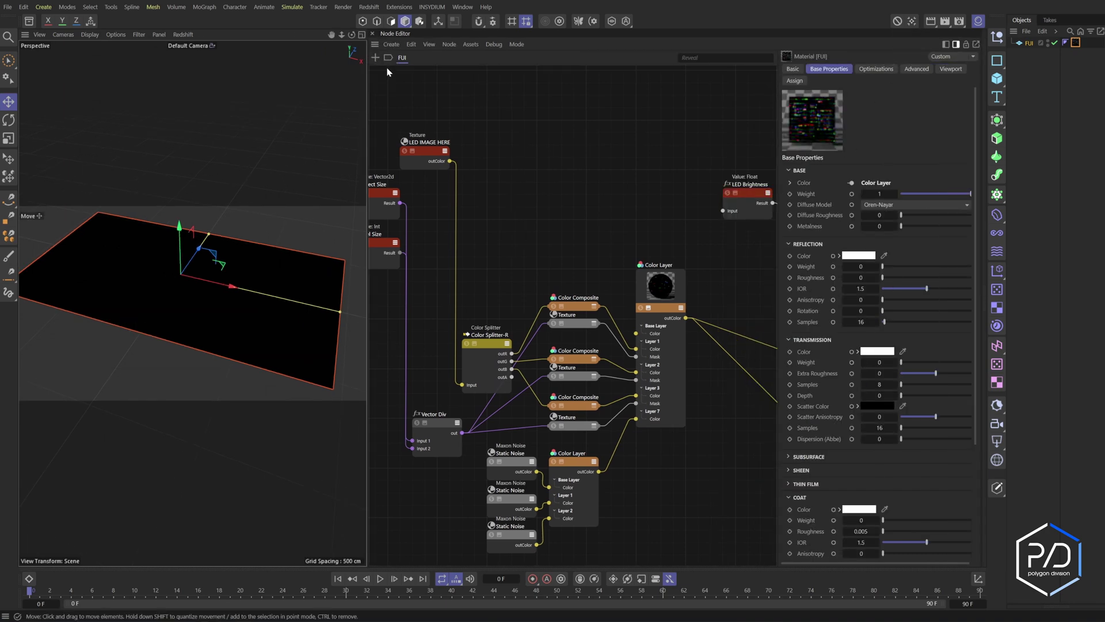
left_click(373, 34)
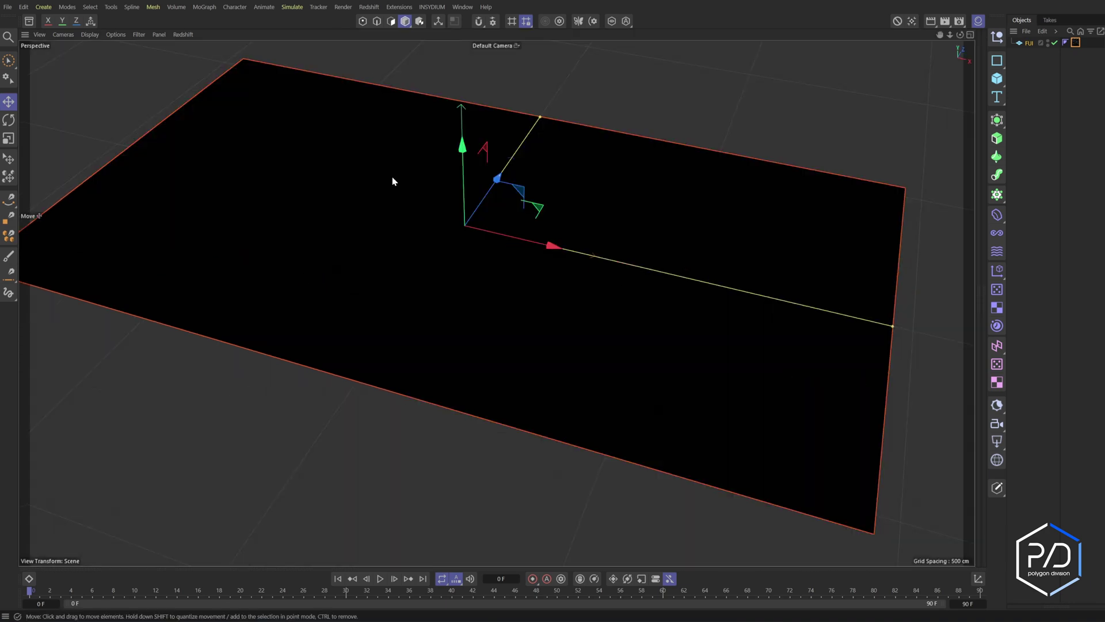
Duplicate the FUI plane upward and set the copy's Y position to 25 cm.
left_click(982, 285)
left_click(1028, 44)
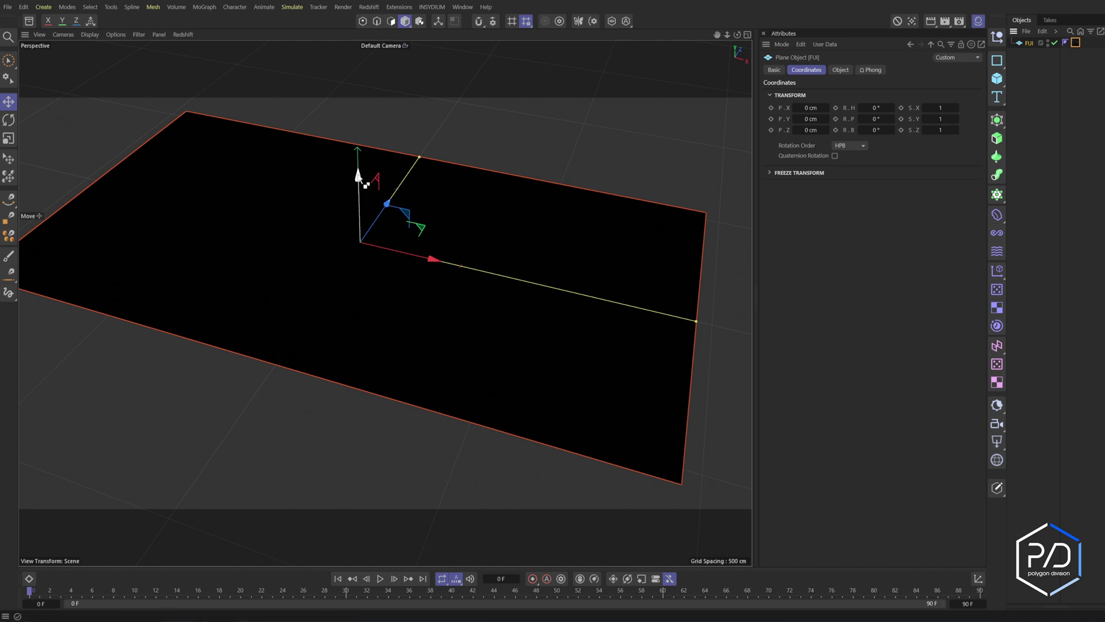
left_click_drag(358, 173, 358, 160, "ctrl")
left_click(810, 119)
type("25")
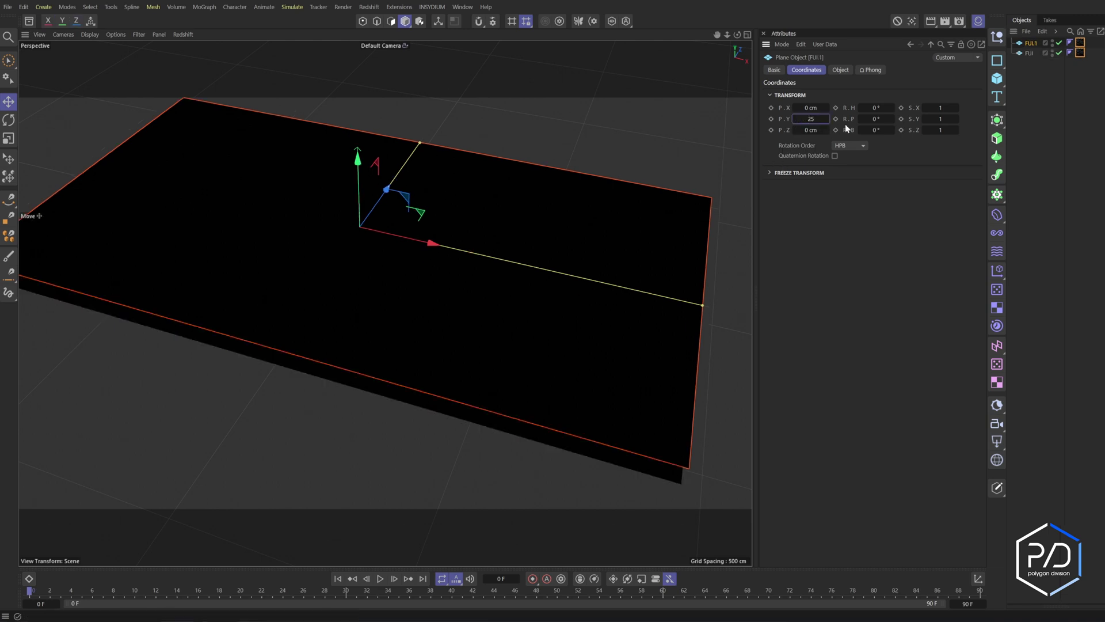
key("Return")
Duplicate the raised plane once more above it and set the new copy's Y position to 50 cm.
left_click_drag(363, 156, 362, 149, "ctrl")
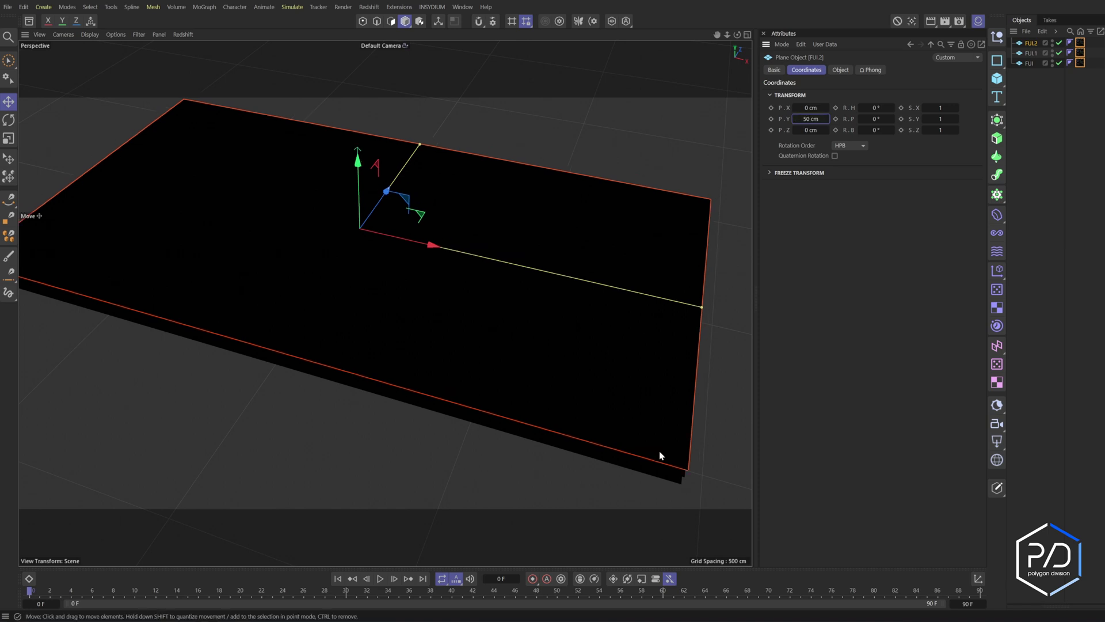
scroll(654, 420, "down", 5)
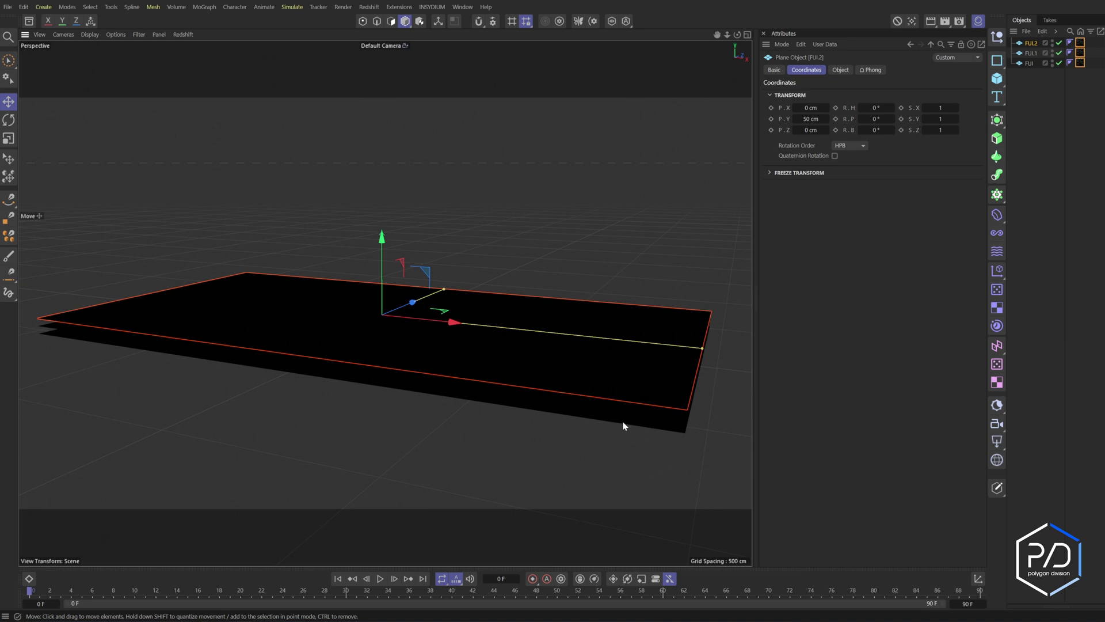
Preview the three stacked planes up close with the Redshift IPR in the viewport and stop the render.
scroll(626, 428, "up", 2)
scroll(533, 288, "up", 2)
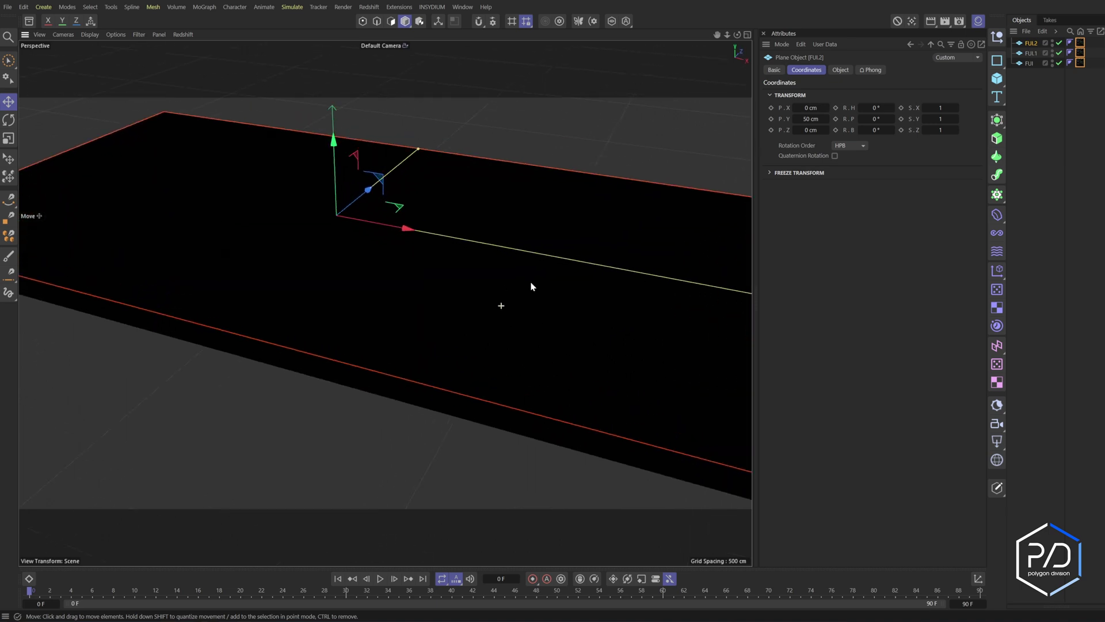
scroll(570, 334, "up", 1)
scroll(568, 359, "up", 2)
left_click(183, 35)
left_click(193, 55)
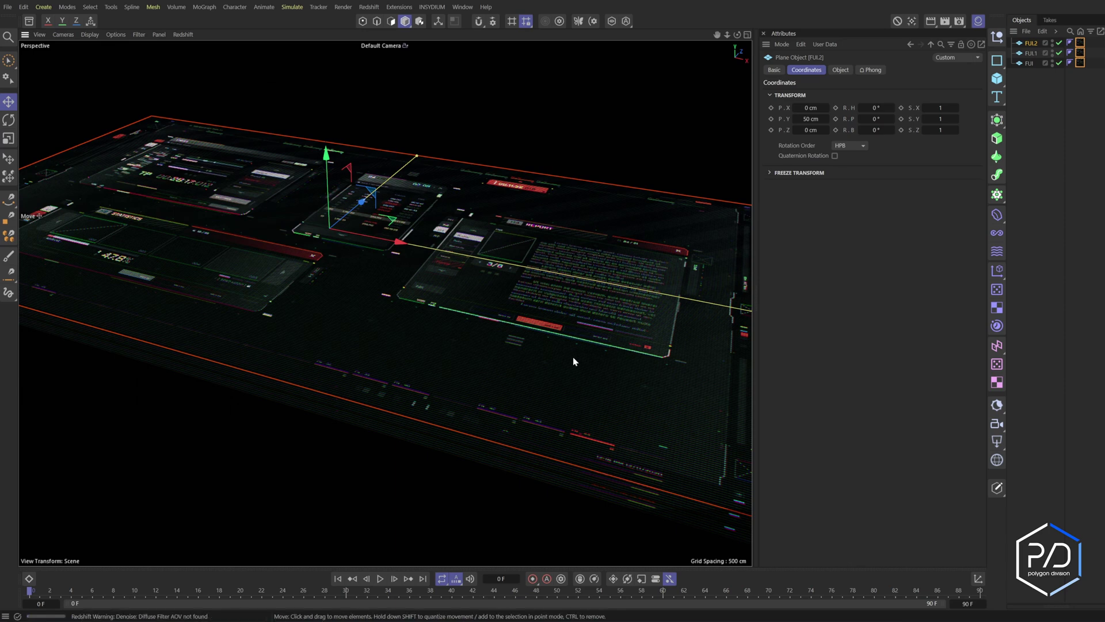
scroll(573, 361, "up", 3)
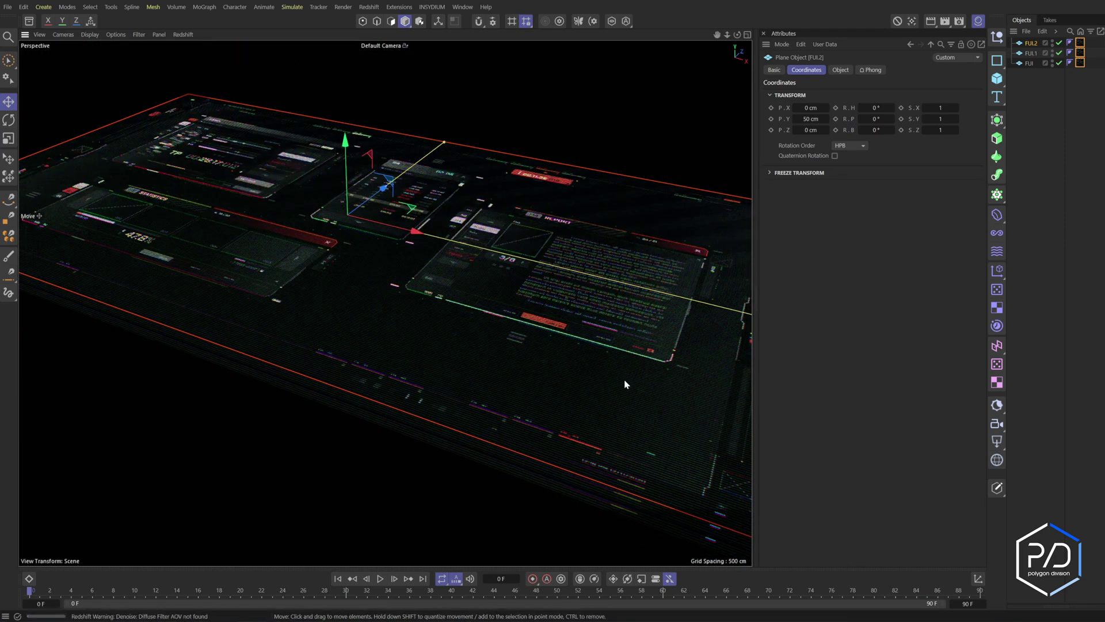
left_click(184, 35)
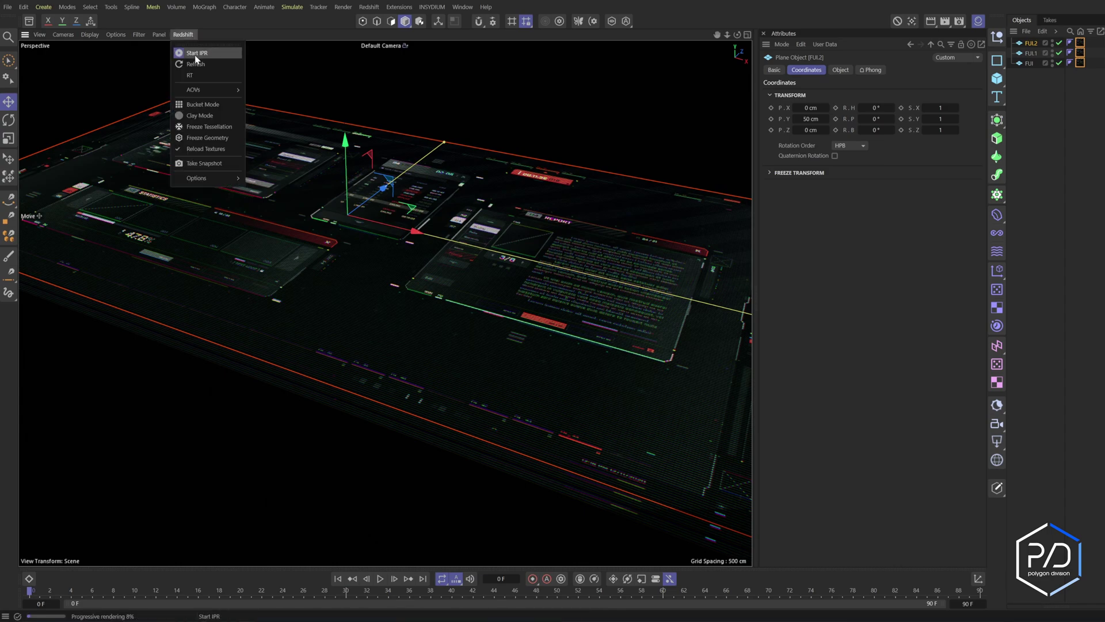
left_click(198, 54)
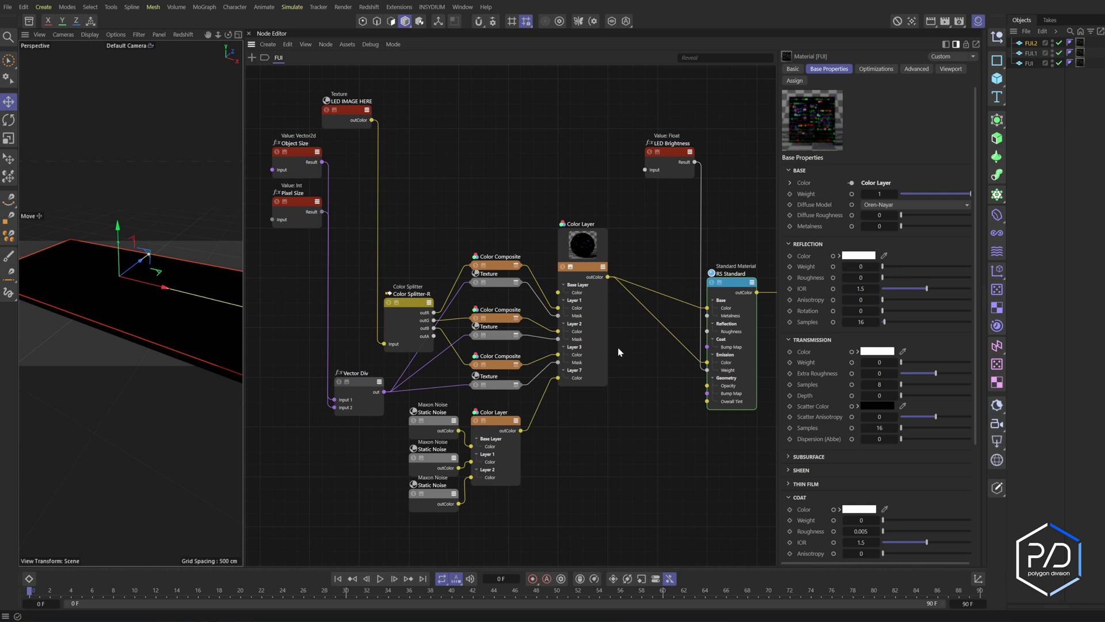
Add a Ramp node with its preview collapsed between the final Color Layer and the RS Standard material.
left_click(584, 259)
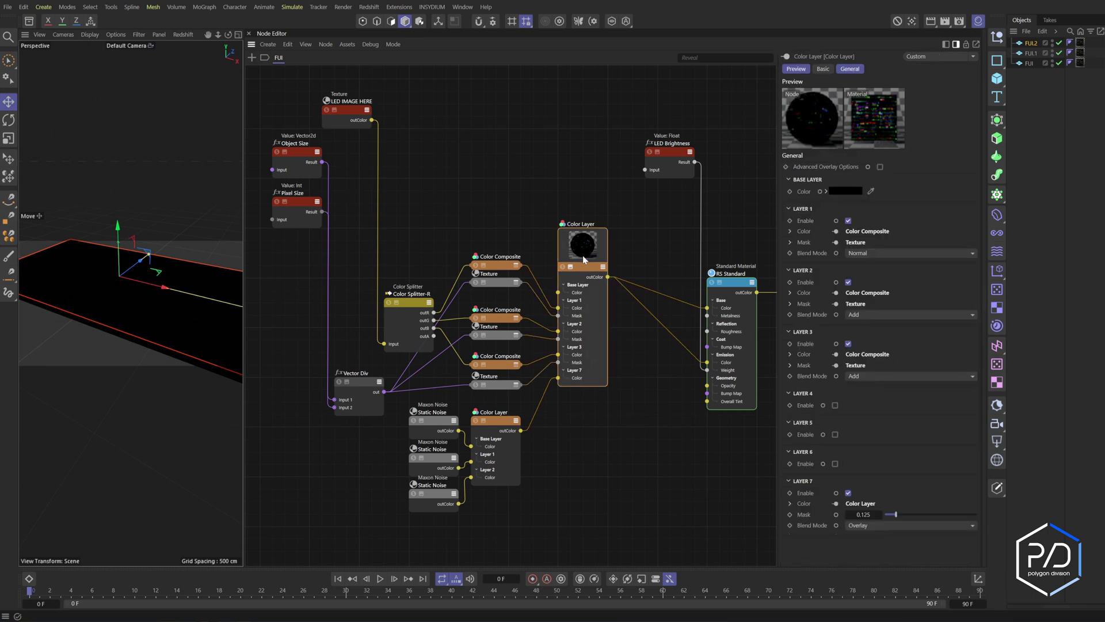
double_click(663, 379)
type("r")
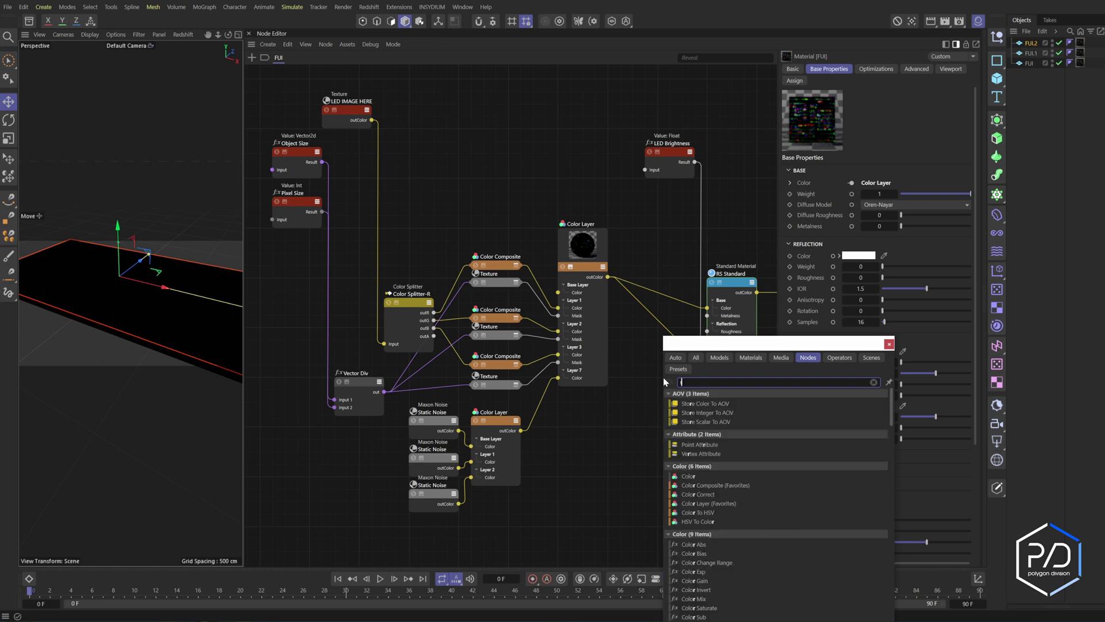
type("amp")
key("Return")
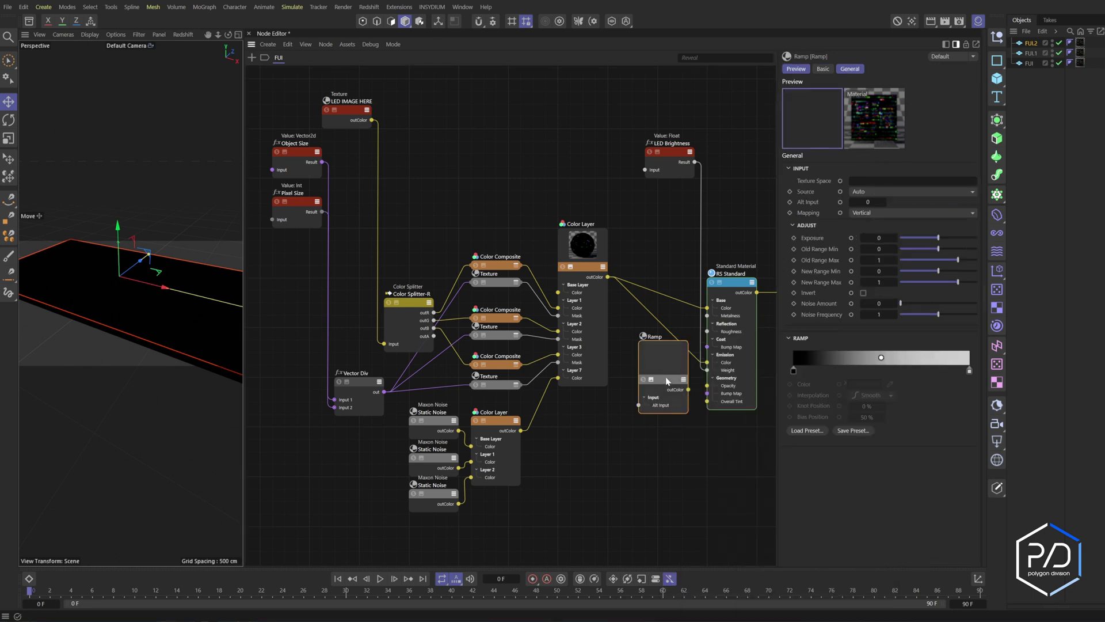
left_click(651, 379)
left_click_drag(665, 380, 657, 374)
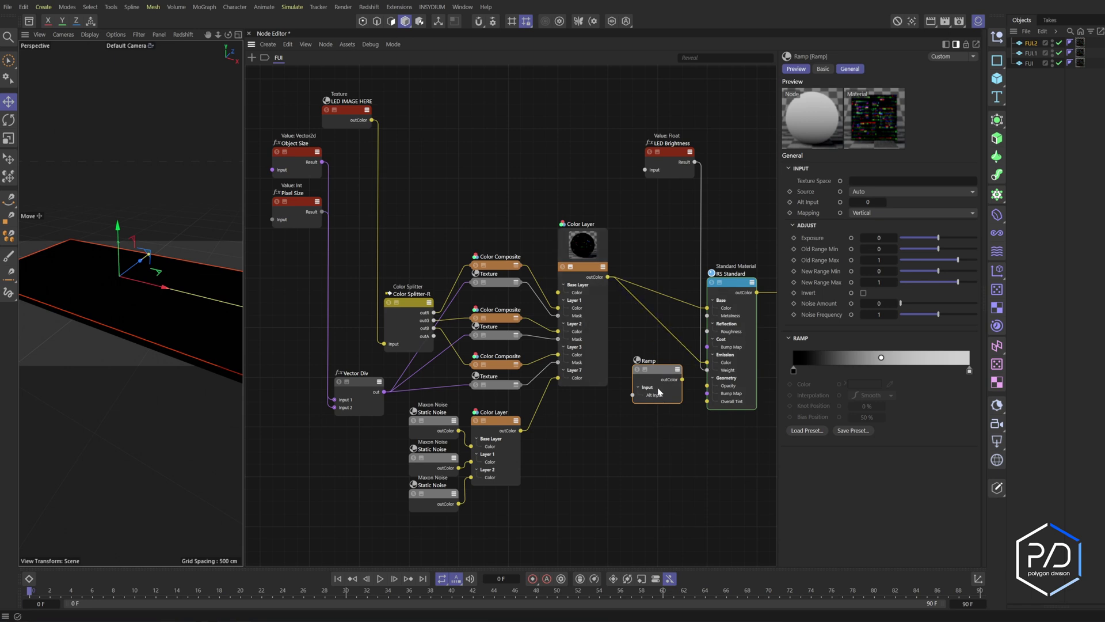
Connect the final Color Layer's outColor to the Ramp's Alt Input and the Ramp's output to the RS Standard Opacity.
left_click_drag(608, 277, 709, 385)
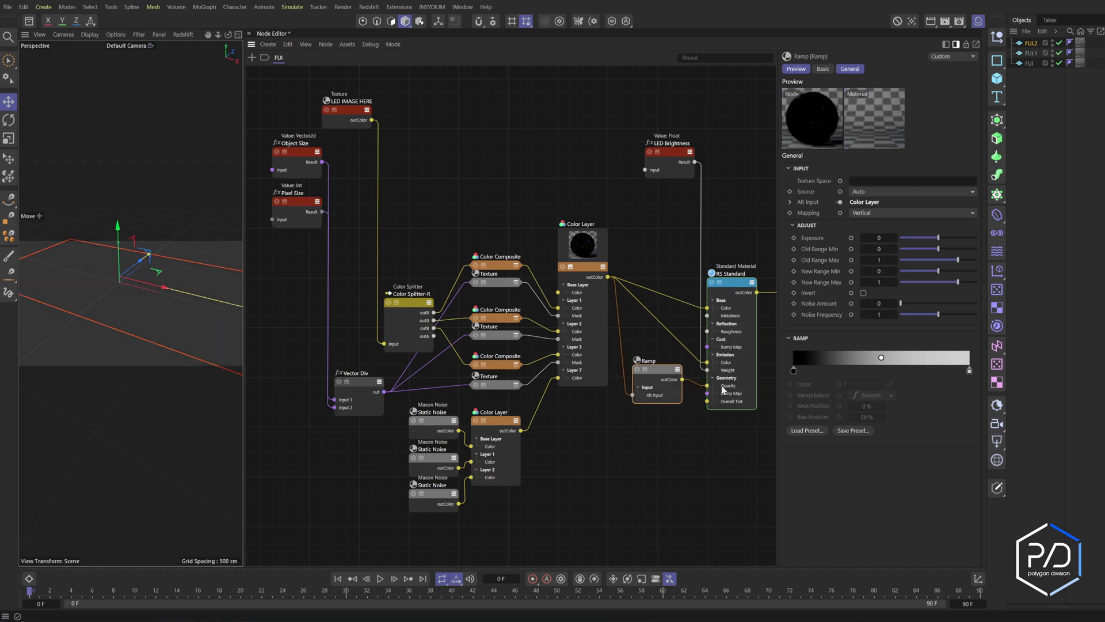
left_click(736, 391)
scroll(821, 443, "down", 5)
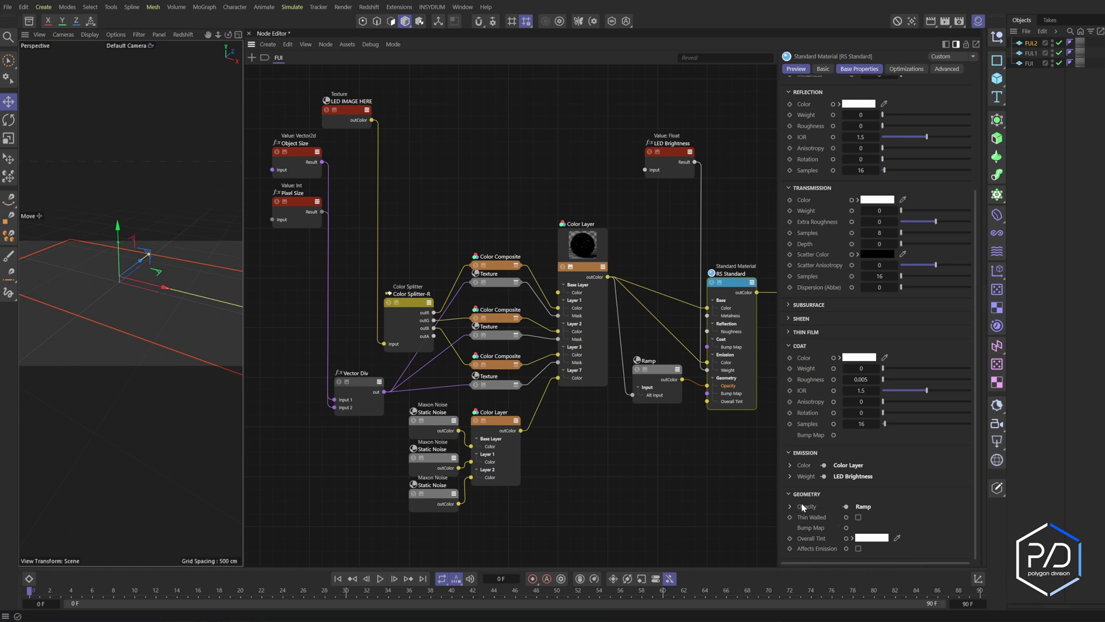
With the Redshift preview running in an enlarged viewport, move the Ramp's white knot close to the black knot to strengthen the opacity mask.
left_click(655, 371)
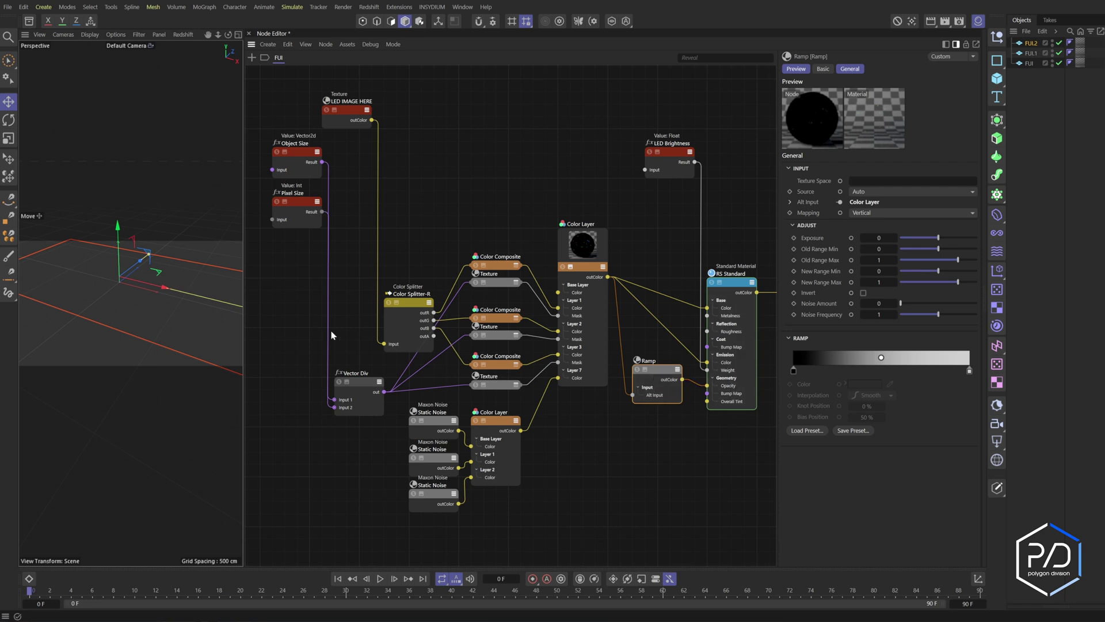
left_click_drag(245, 332, 558, 334)
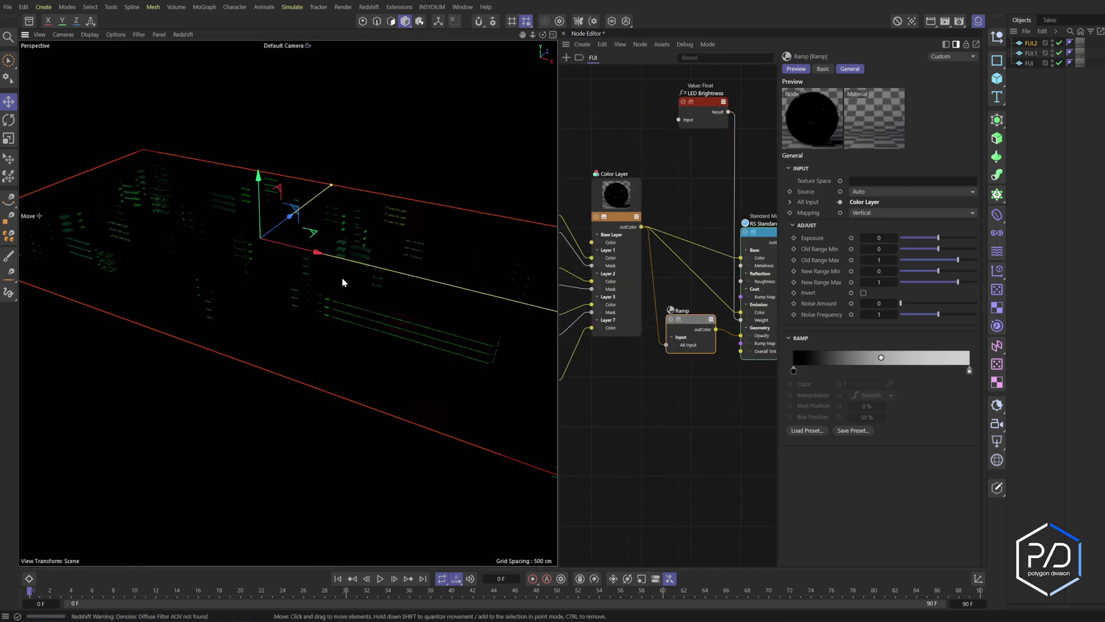
scroll(348, 277, "up", 3)
scroll(396, 299, "up", 2)
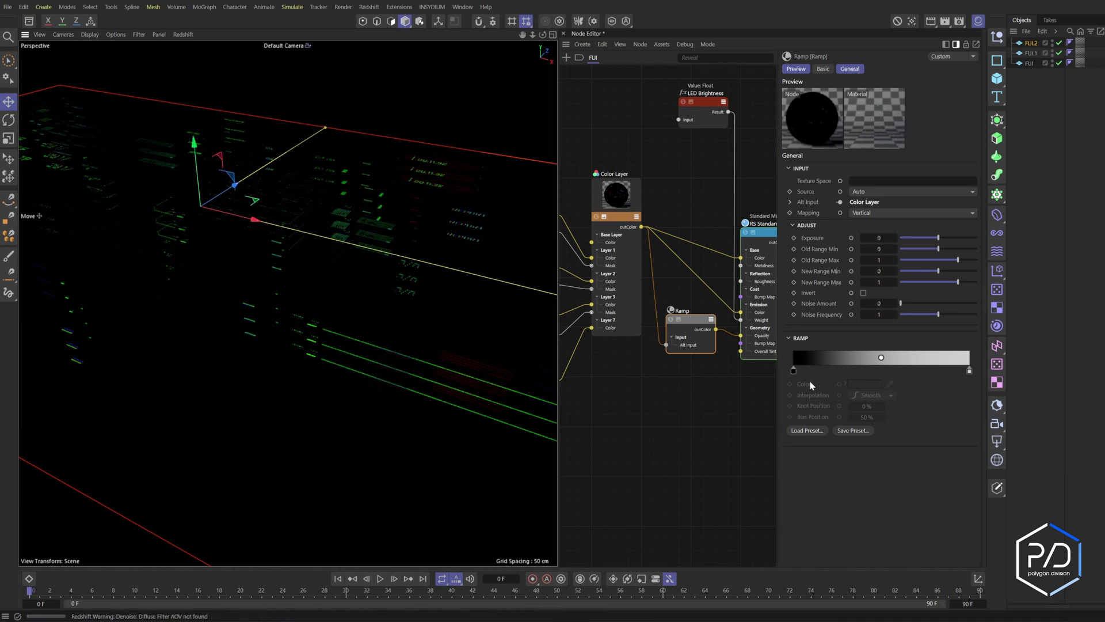
left_click_drag(969, 370, 823, 371)
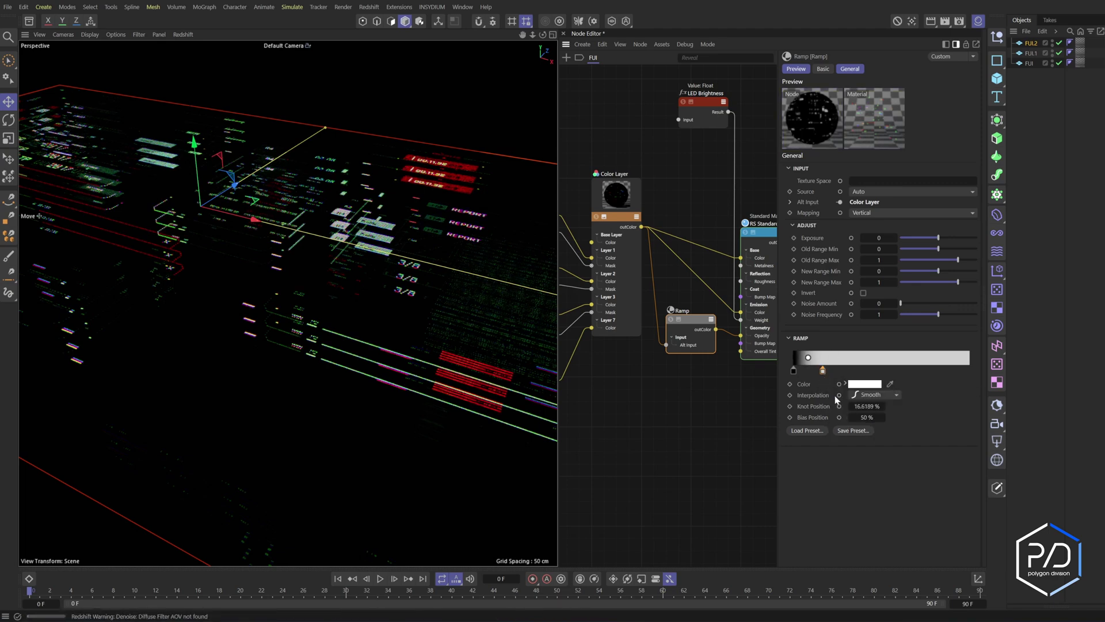
left_click_drag(824, 373, 814, 373)
left_click(795, 370)
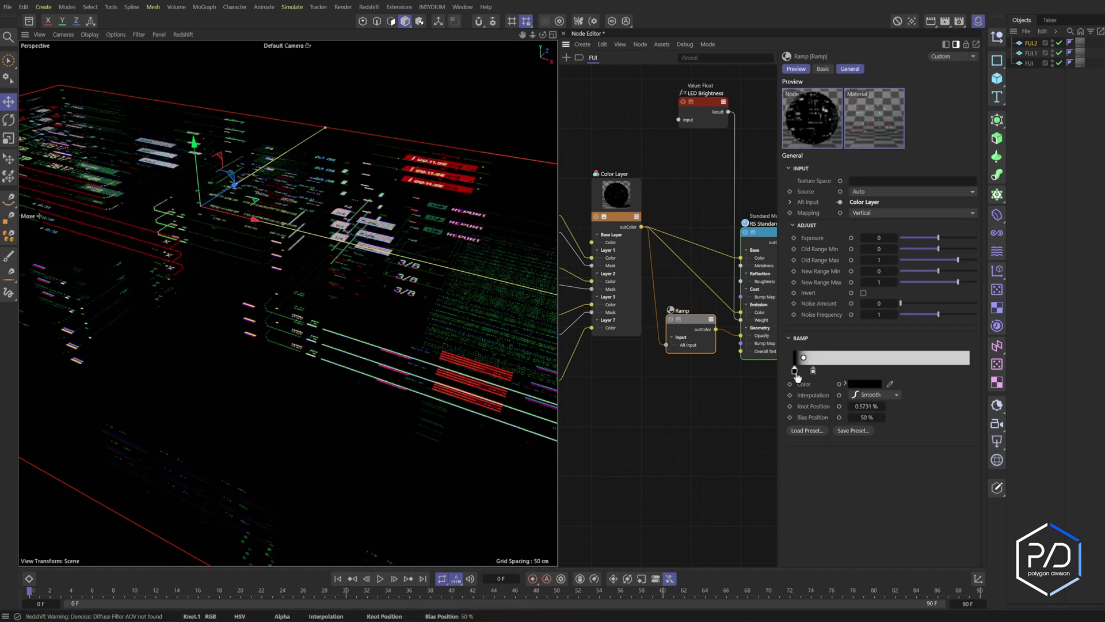
left_click_drag(425, 333, 459, 292, "alt")
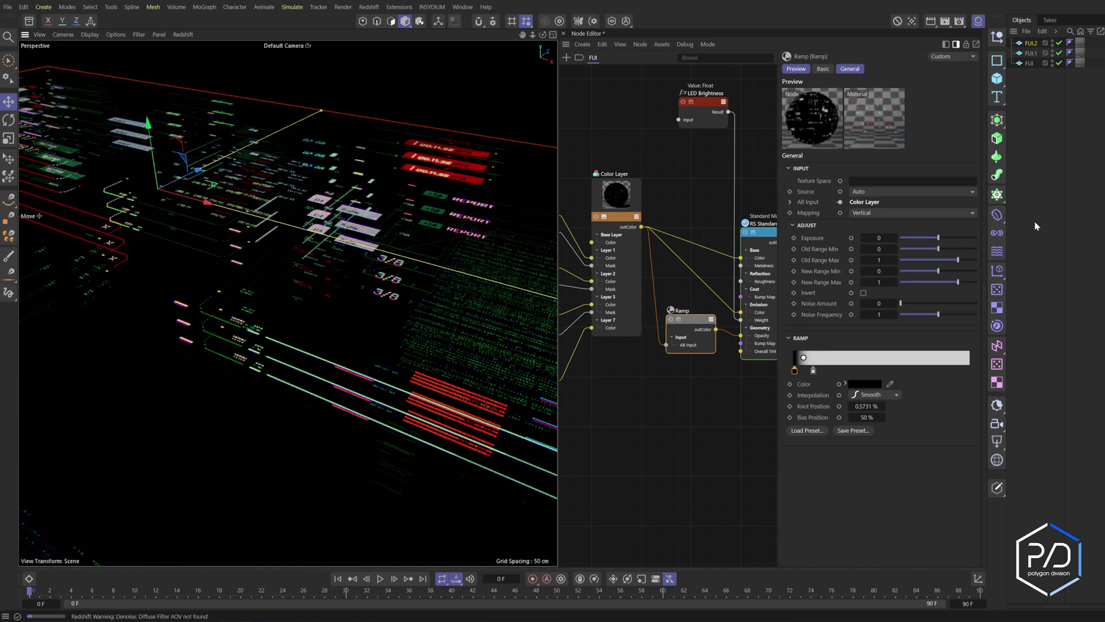
Detach the Render Tags list as a floating palette and add a Display tag to both raised plane copies.
right_click(1049, 183)
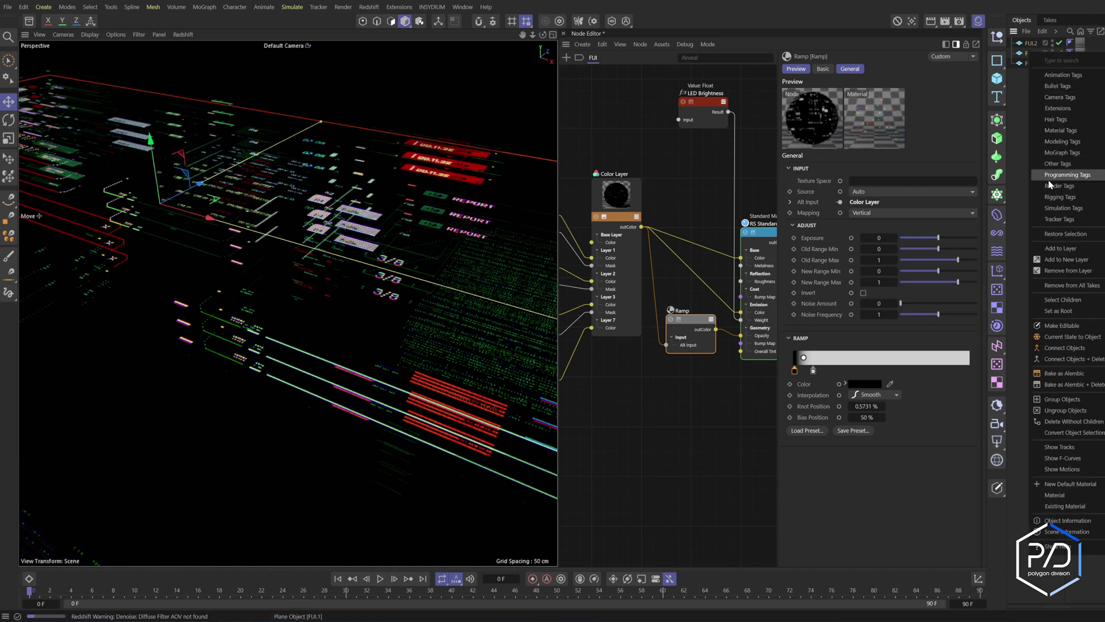
left_click(1103, 187)
left_click_drag(1025, 61, 998, 64)
right_click(1033, 57)
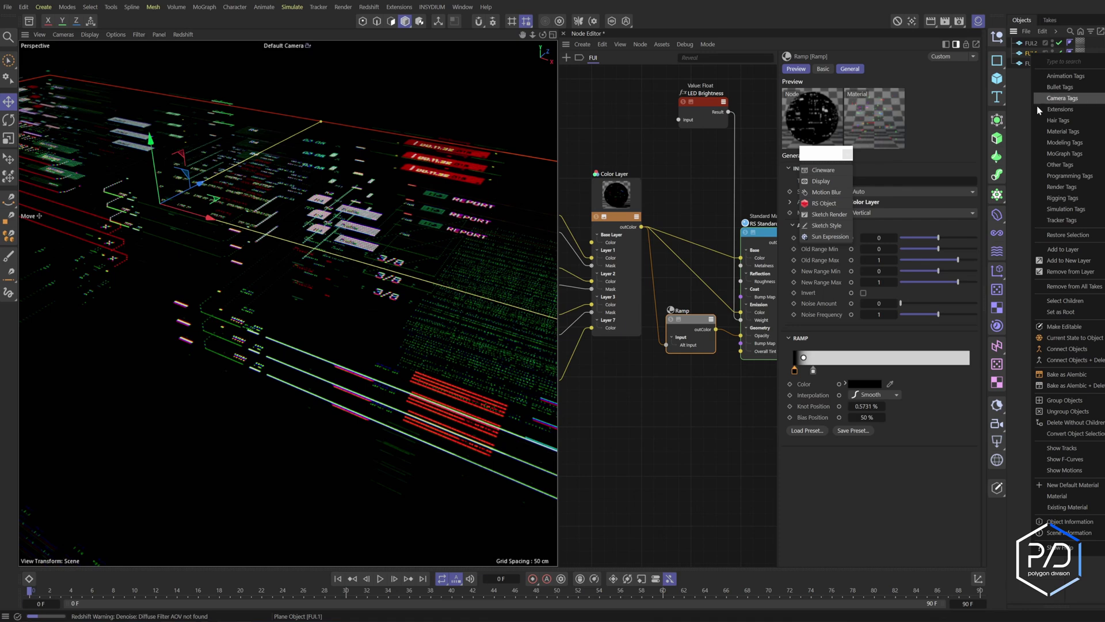
left_click(823, 156)
left_click_drag(822, 156, 504, 217)
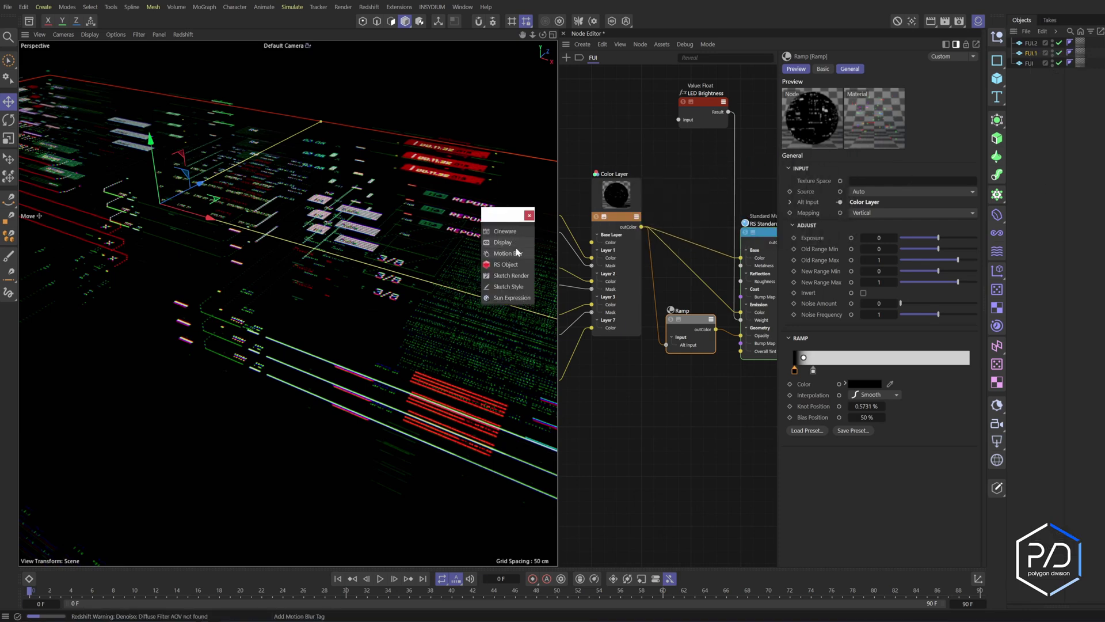
left_click(506, 242)
left_click(1030, 45)
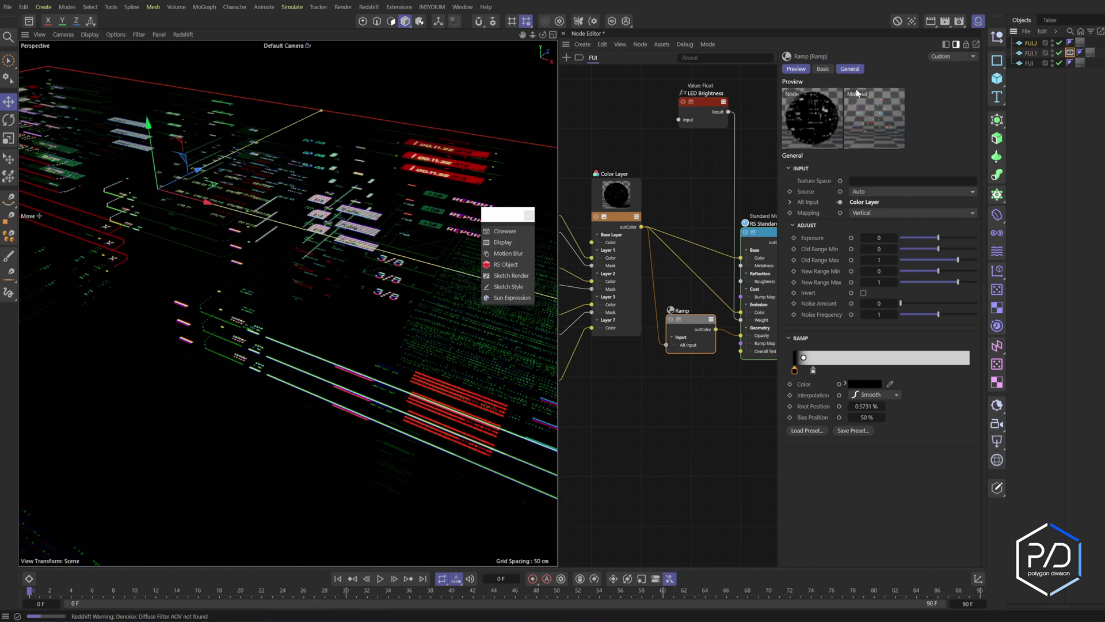
left_click(504, 242)
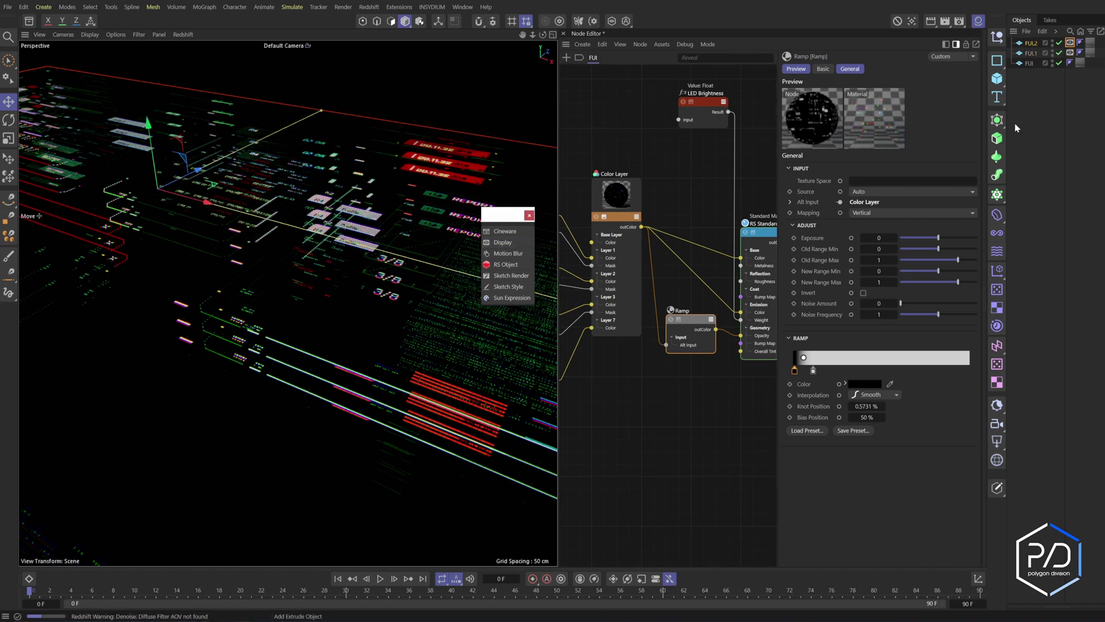
Enable Visibility on the raised copies' Display tags, setting FUI.1 to 50% and FUI.2 to 12%.
left_click(987, 139)
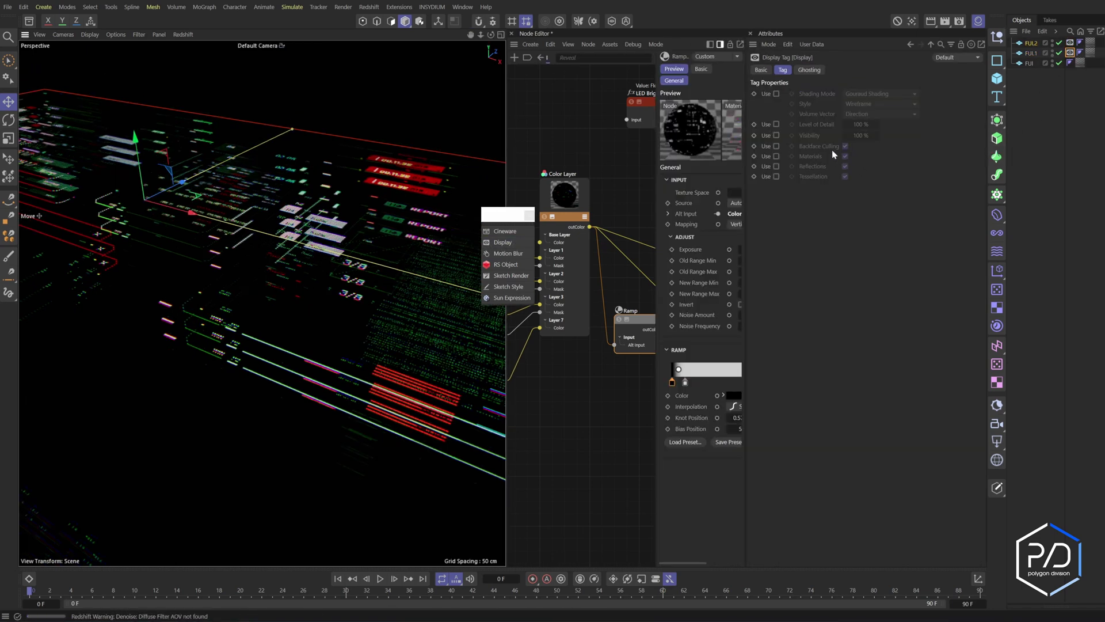
double_click(866, 135)
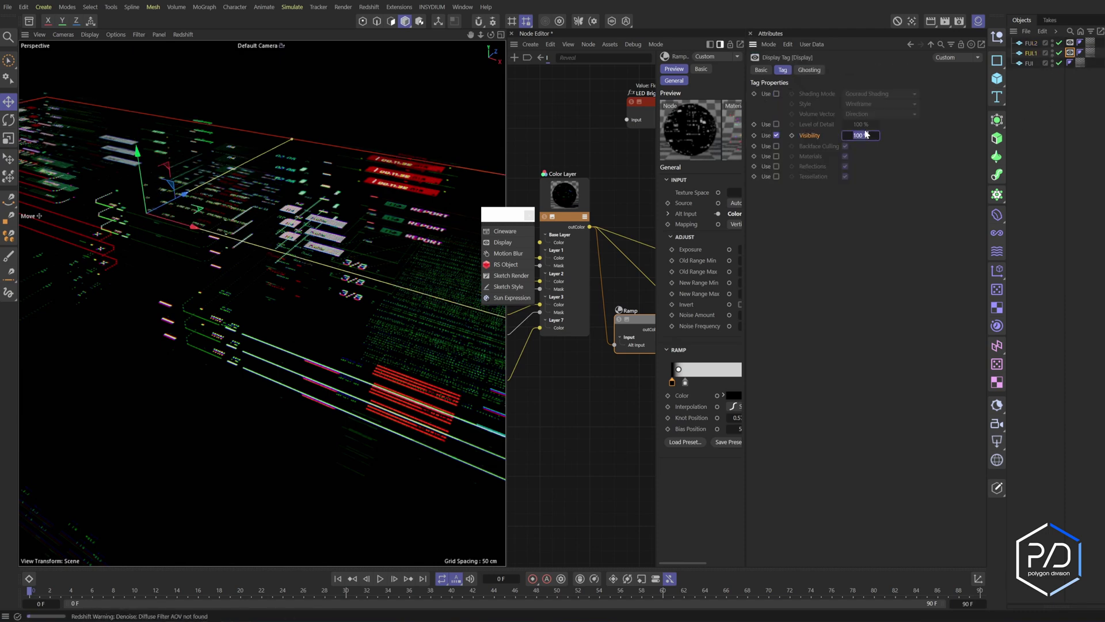
type("50")
key("Return")
left_click(1071, 43)
left_click(776, 135)
double_click(867, 135)
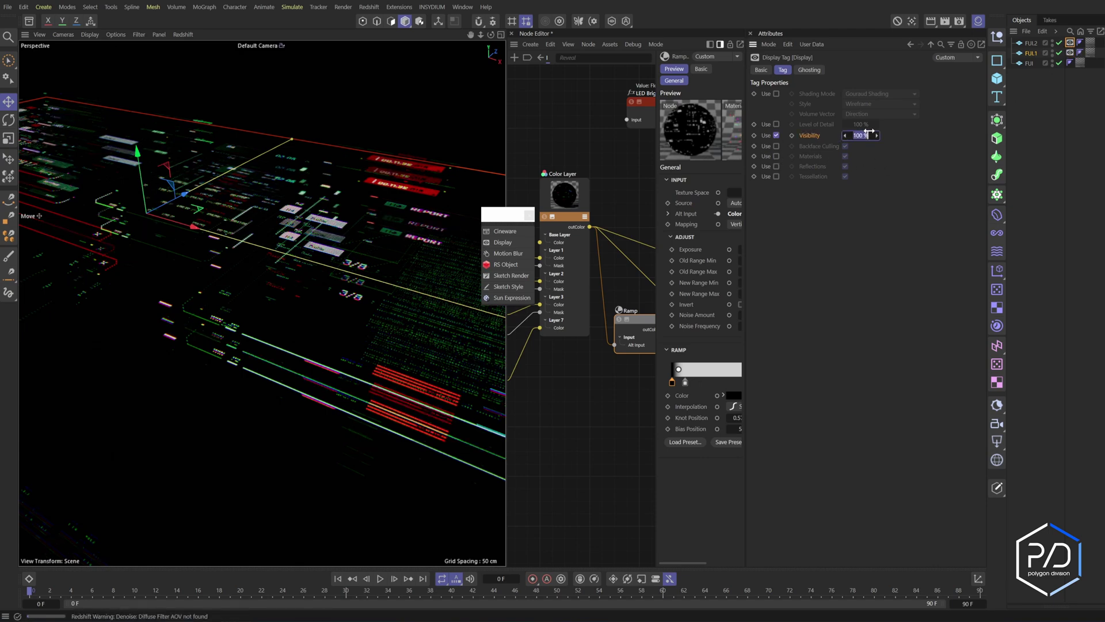
key("Return")
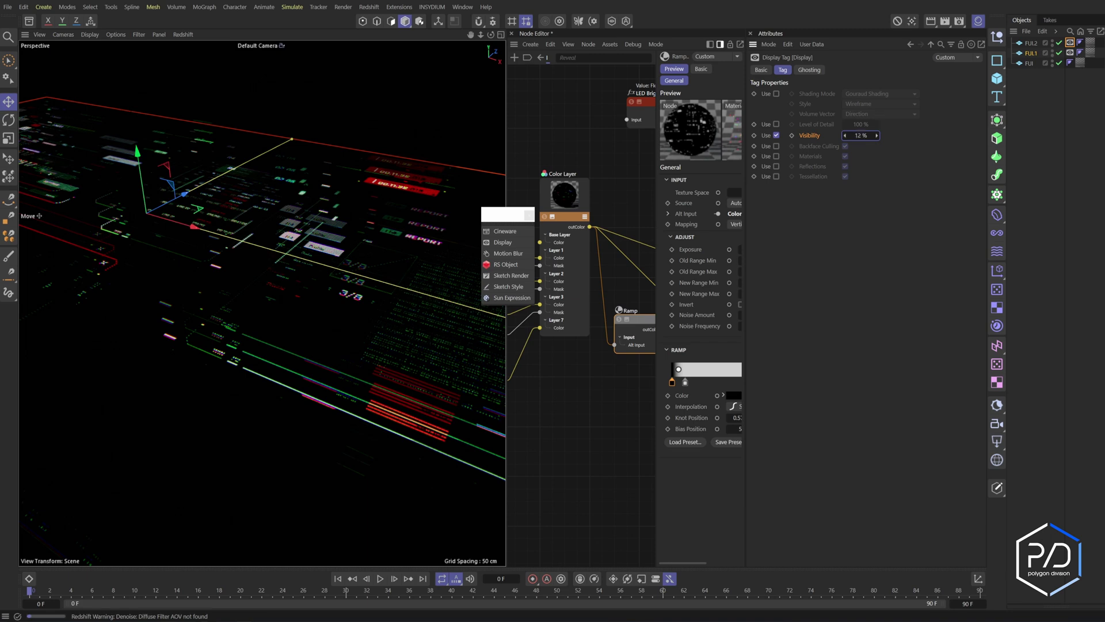
Lower the Display tag Visibility to 5% on FUI.2 and to 10% on FUI.1.
left_click(864, 135)
key("Return")
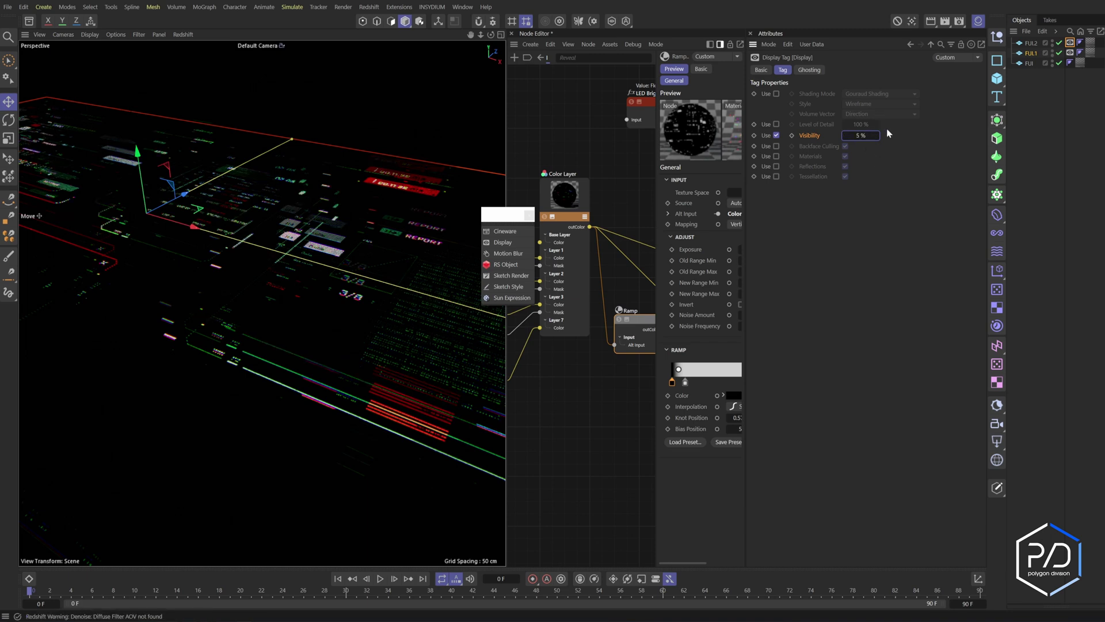
left_click(1070, 53)
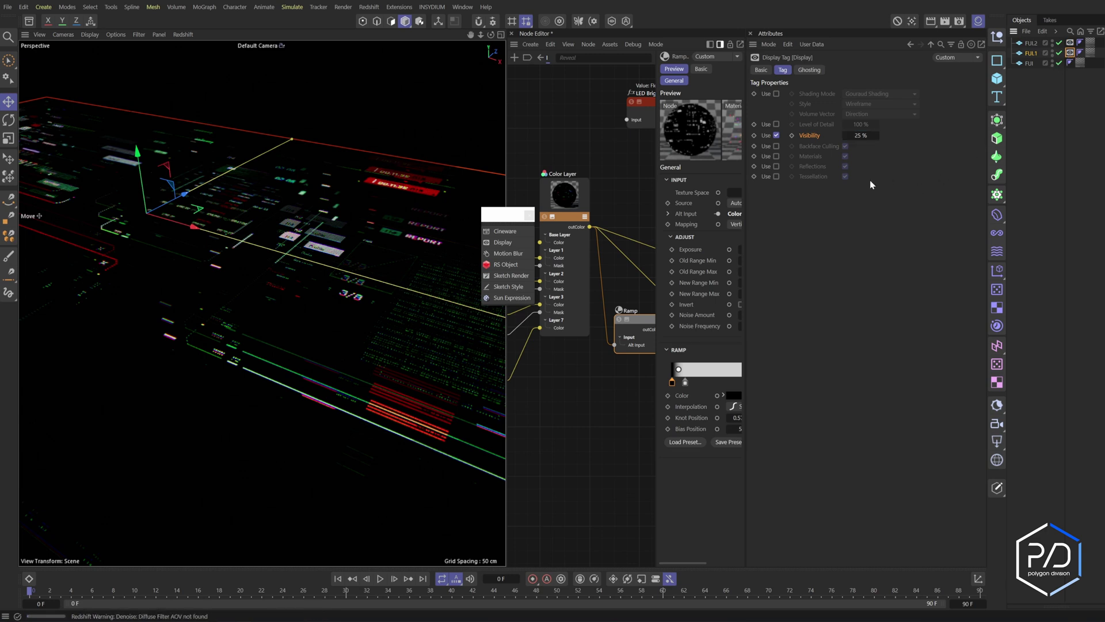
left_click(1071, 43)
left_click(861, 135)
type("10")
key("Return")
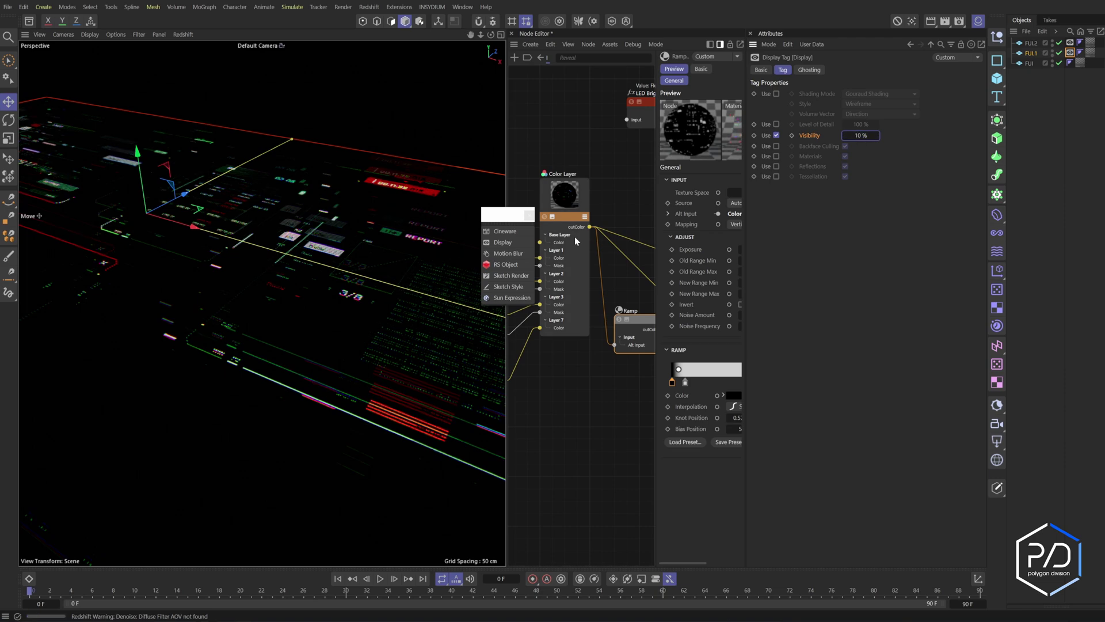
Close the Node Editor and add a plane named Reflection beneath the FUI planes with its own standard material.
left_click(514, 44, "ctrl")
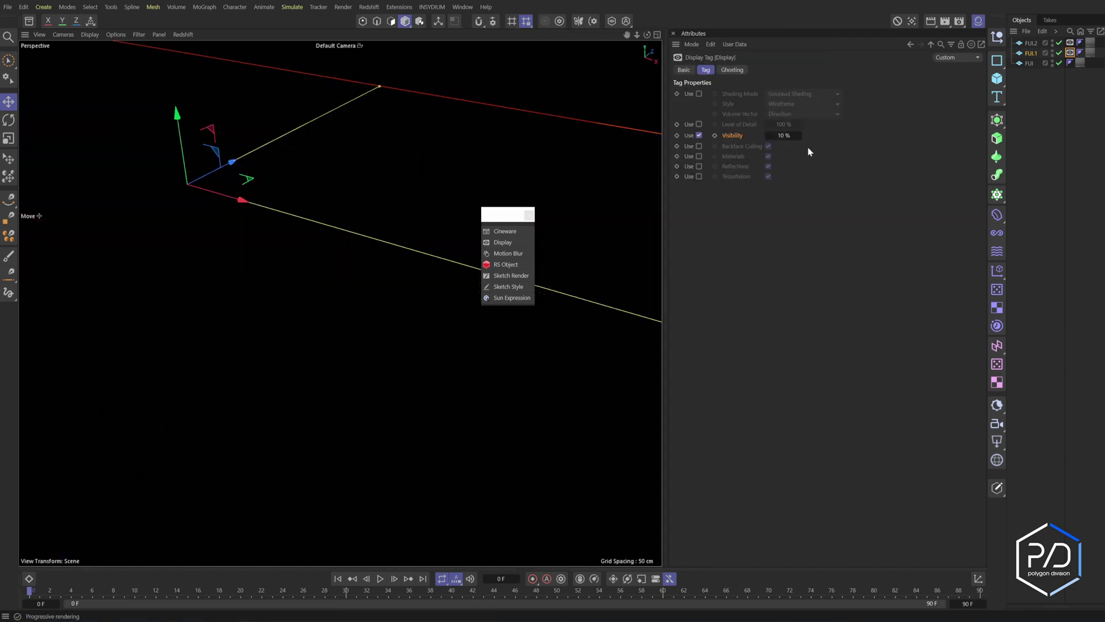
left_click(677, 44, "ctrl")
left_click_drag(610, 232, 612, 266, "alt")
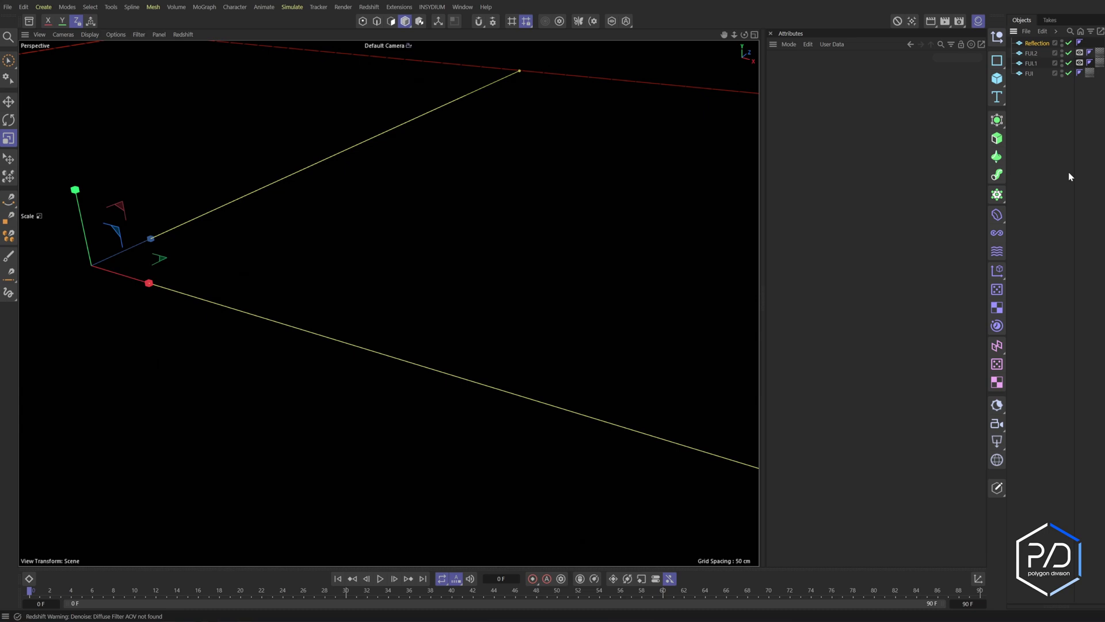
left_click_drag(1104, 63, 1043, 41)
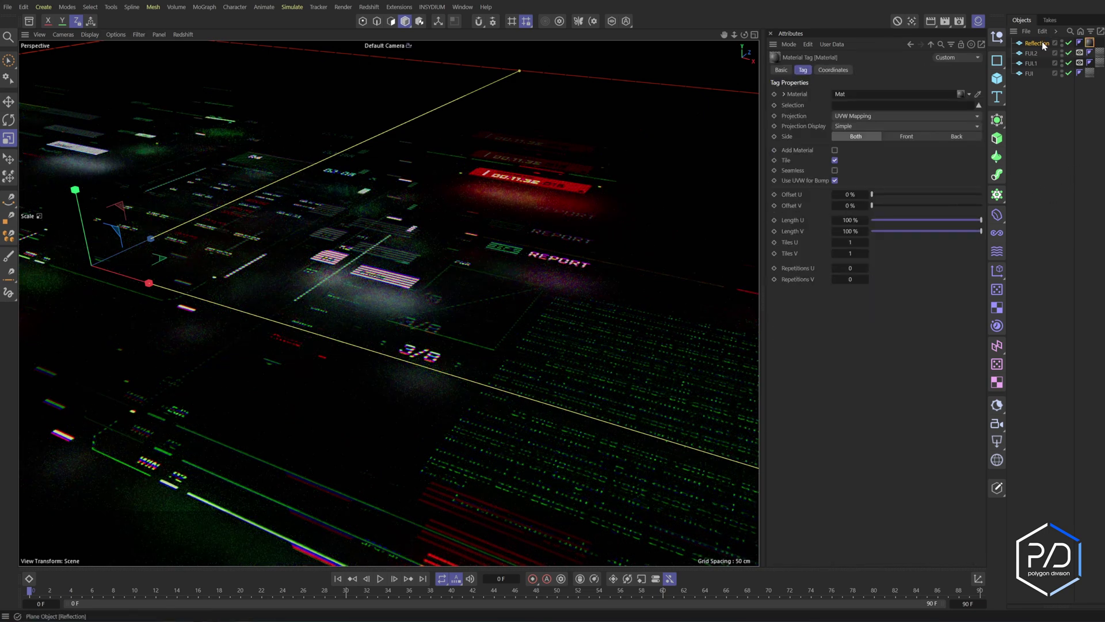
Set the Reflection plane material's base color to black and its reflection roughness to 0.35.
double_click(1090, 43)
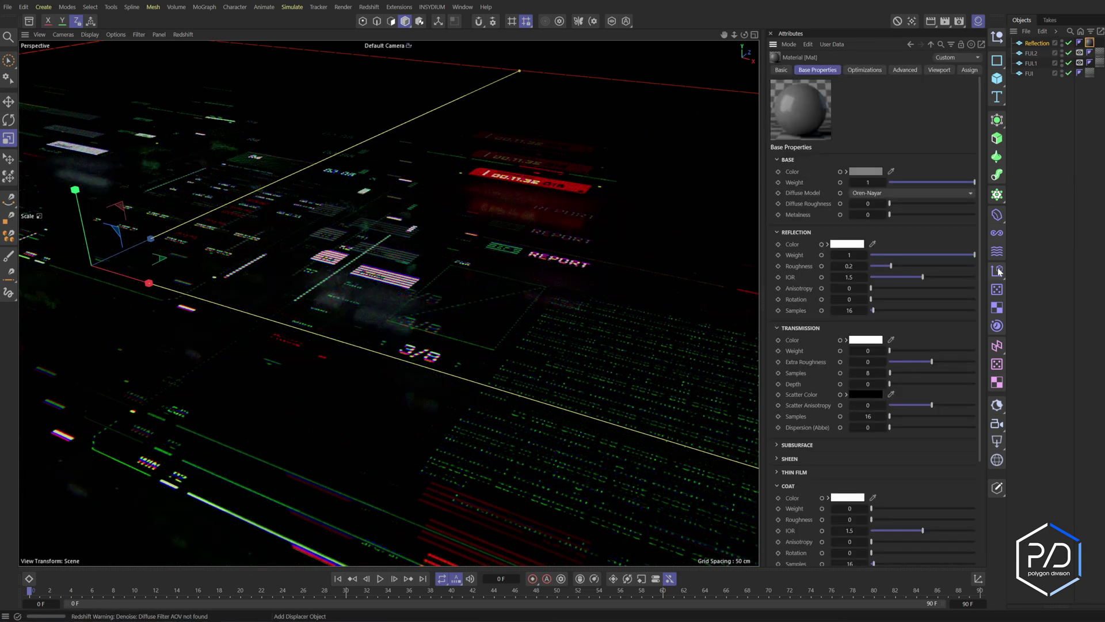
left_click(865, 172)
left_click_drag(915, 304, 868, 314)
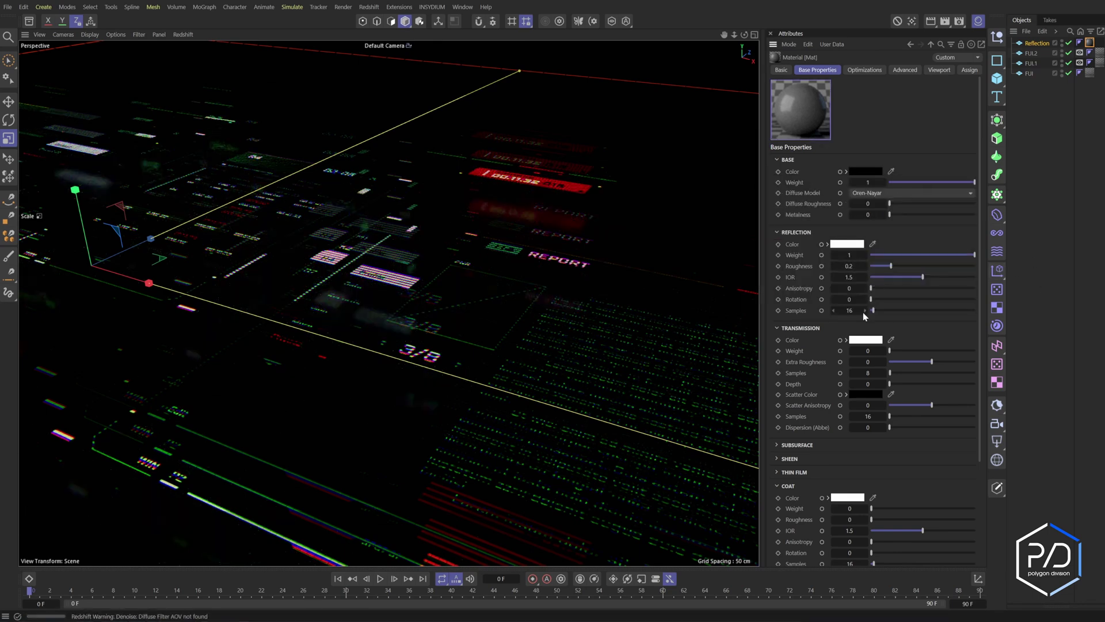
left_click_drag(891, 266, 905, 270)
double_click(855, 267)
type(".35")
key("Return")
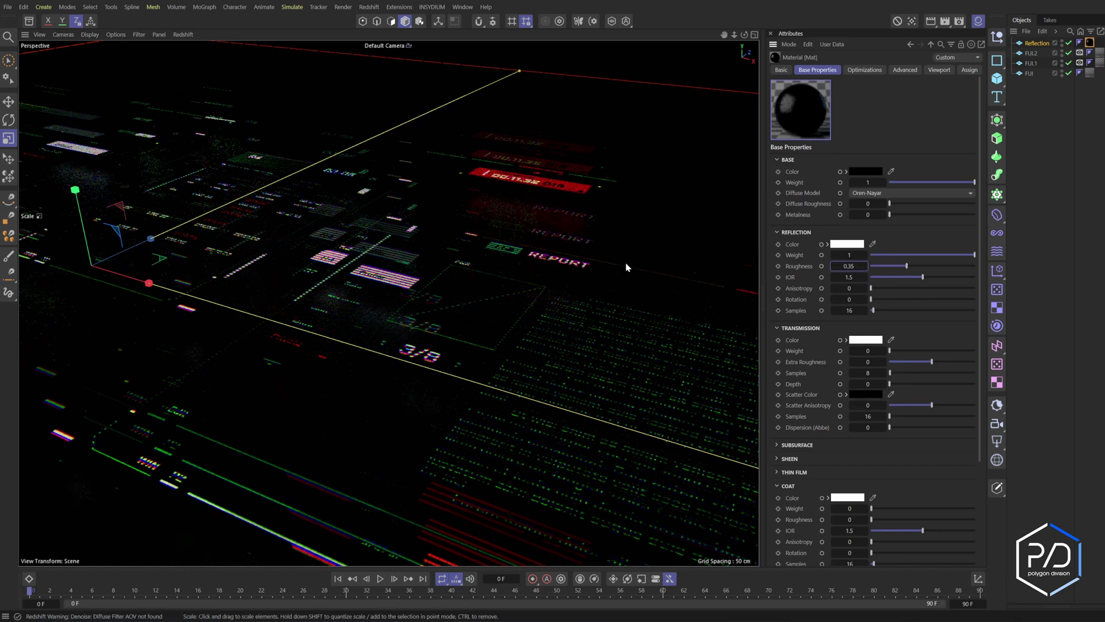
Set the Reflection plane material's reflection IOR to 5 and its reflection samples to 8.
left_click_drag(944, 277, 992, 285)
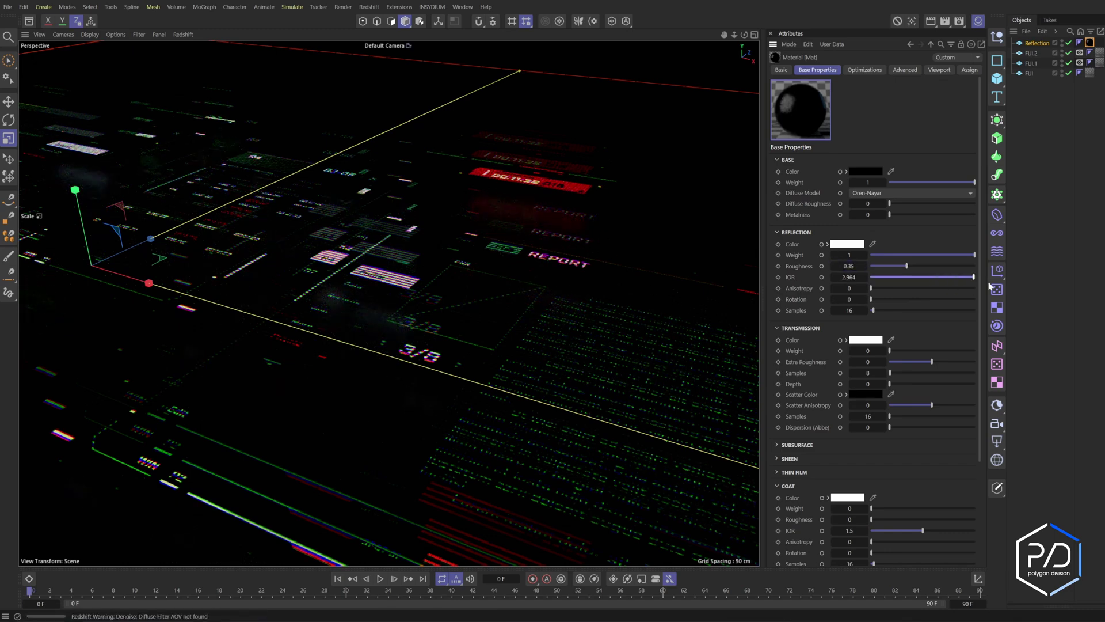
double_click(850, 277)
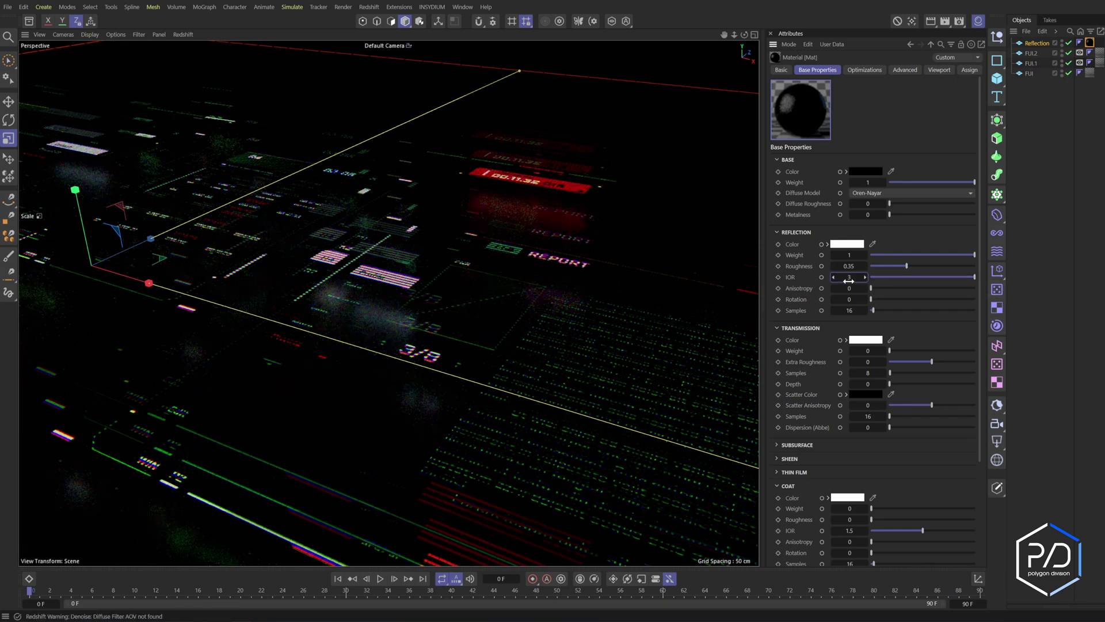
type("4")
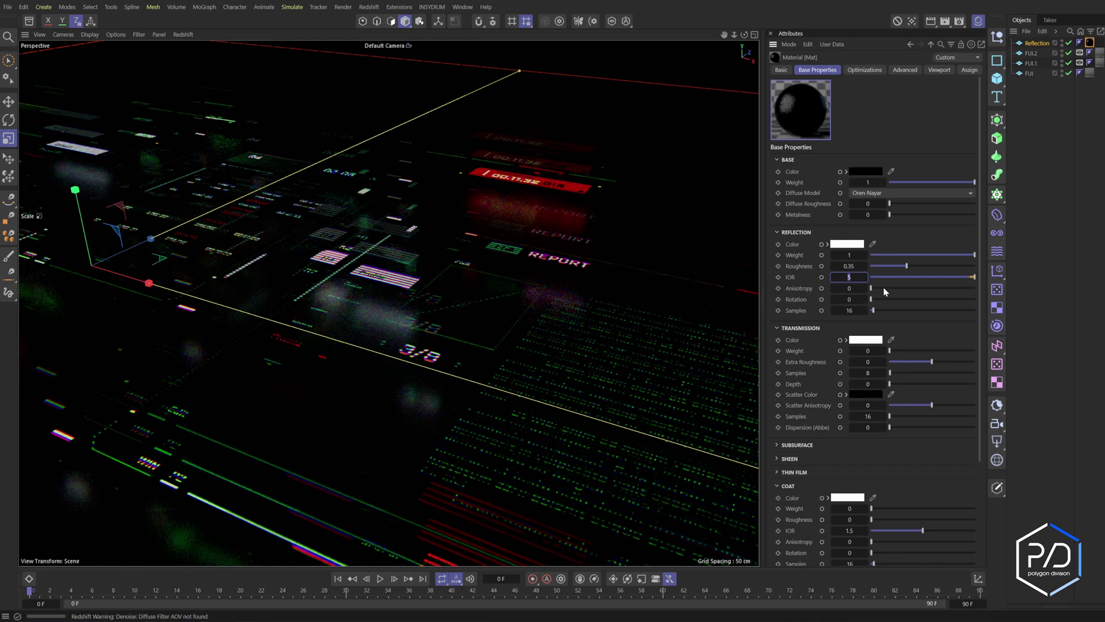
left_click(794, 279)
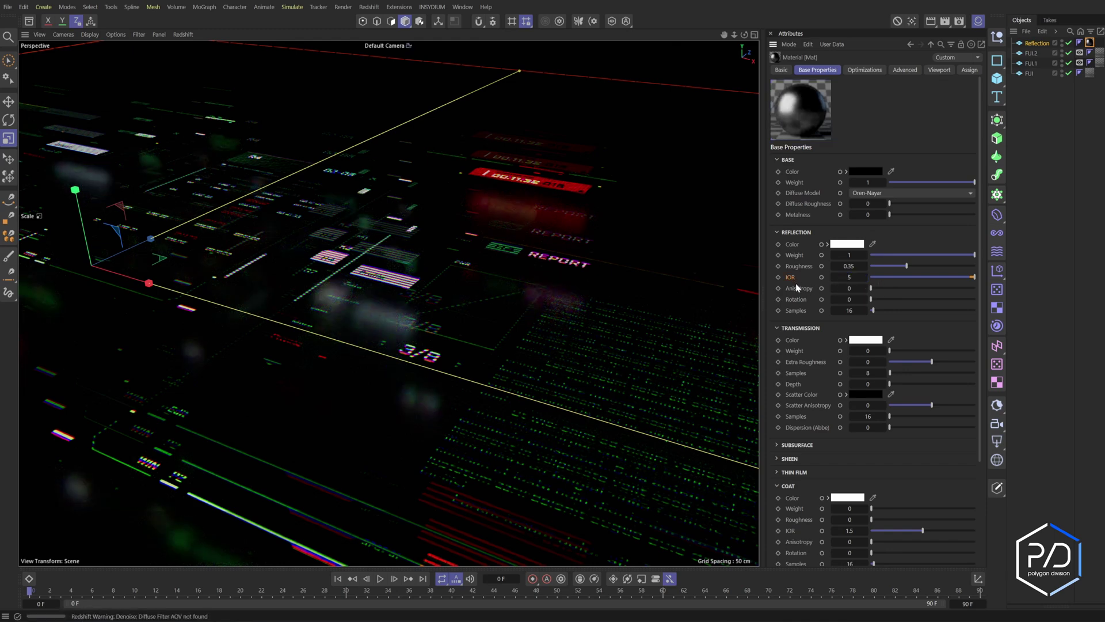
left_click(847, 256)
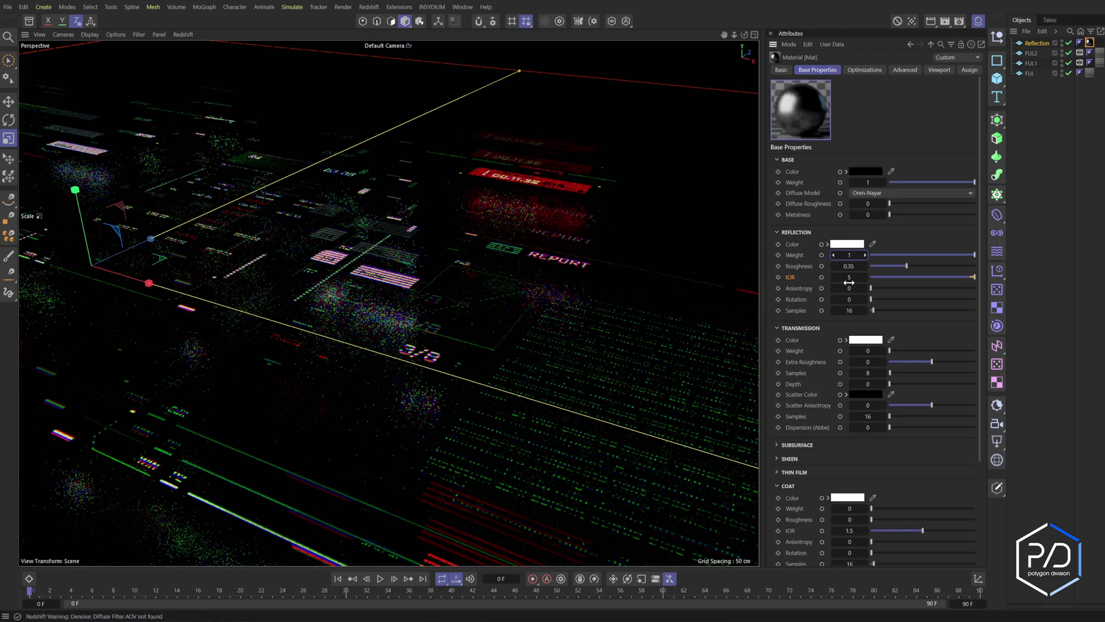
double_click(848, 311)
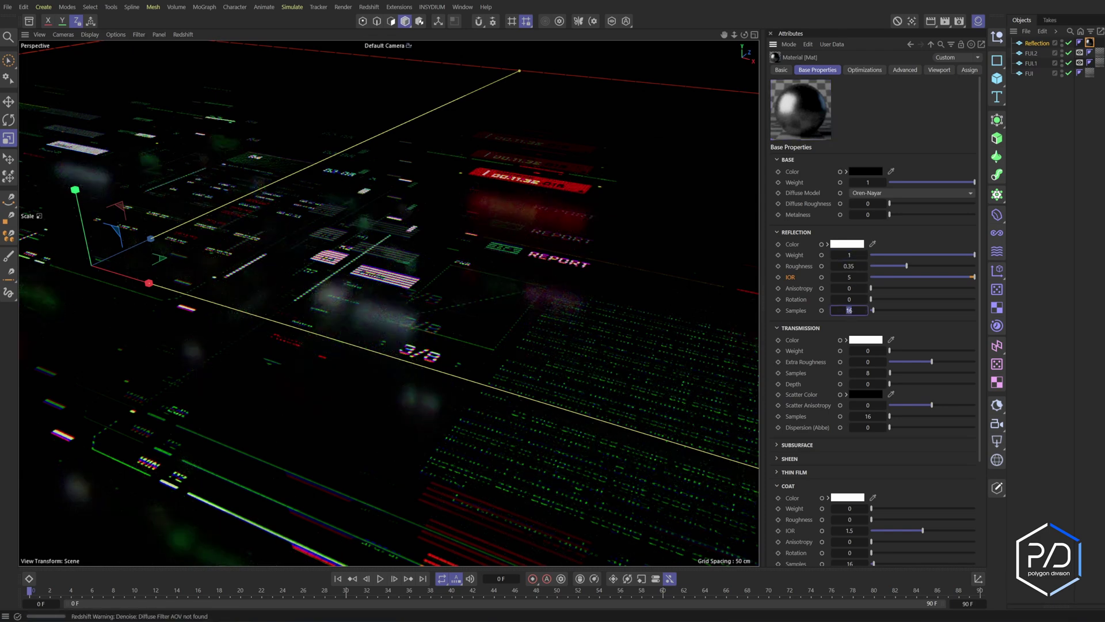
type("8")
key("Return")
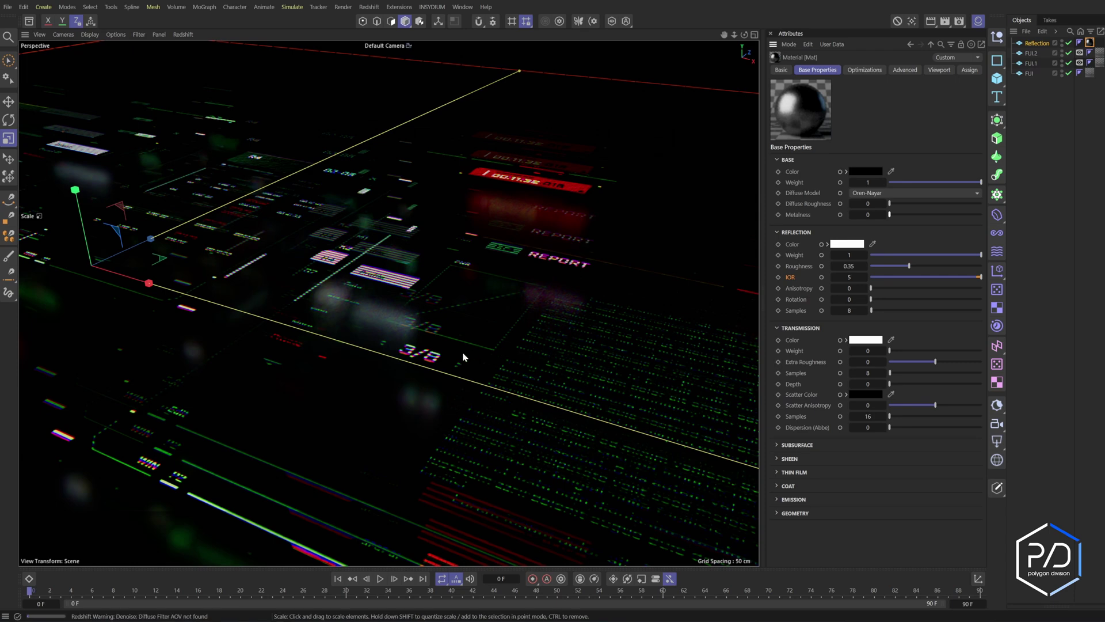
Move the Reflection plane slightly upward along Y, closer to the FUI planes.
key("e")
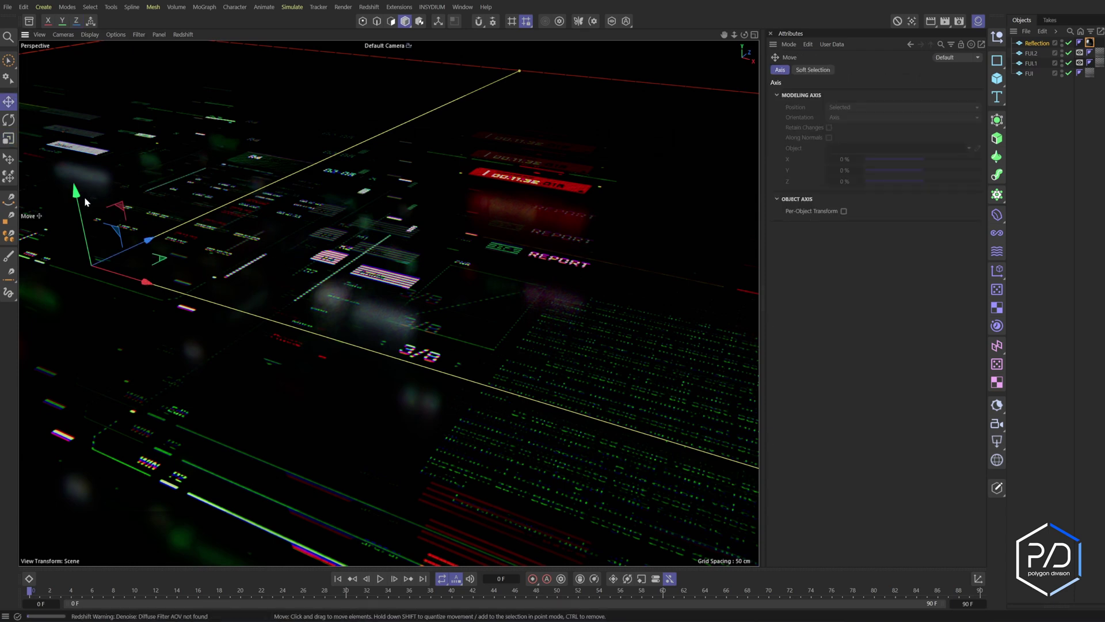
left_click_drag(74, 185, 73, 177)
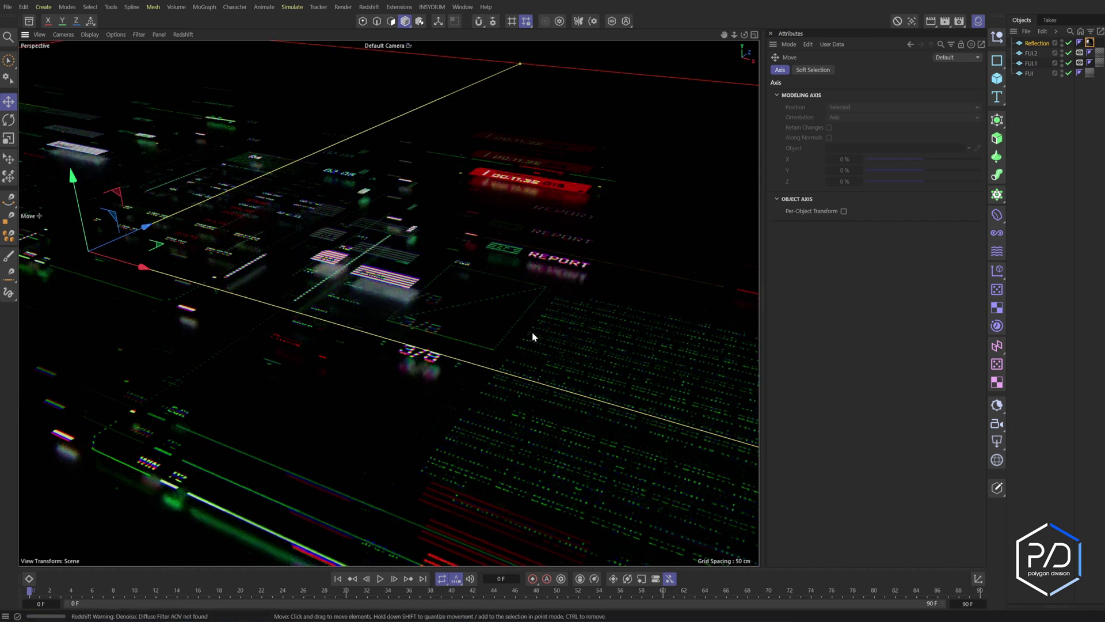
left_click_drag(498, 289, 502, 301)
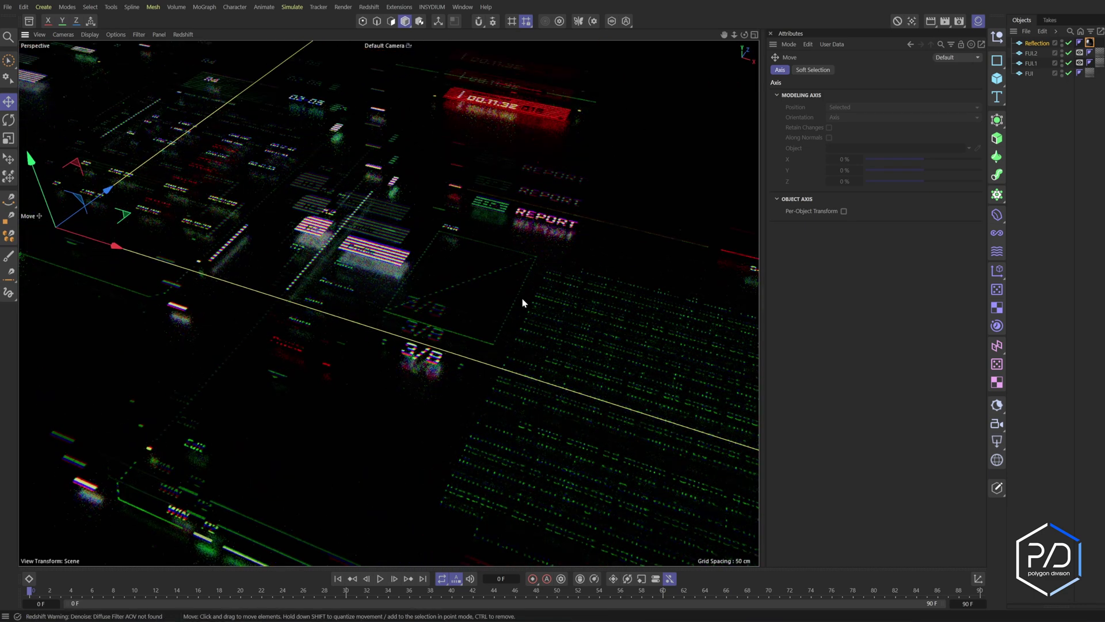
left_click_drag(519, 272, 513, 261, "alt")
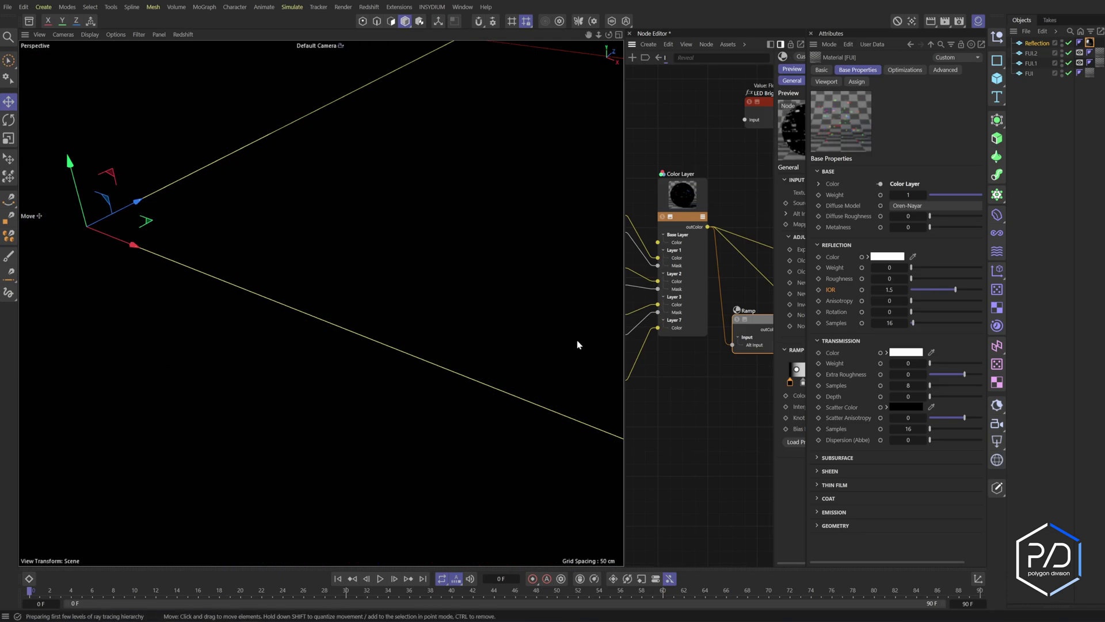
Examine the final Color Layer and one of its mask Texture nodes in a widened FUI material node graph.
left_click_drag(623, 329, 358, 309)
left_click(410, 217)
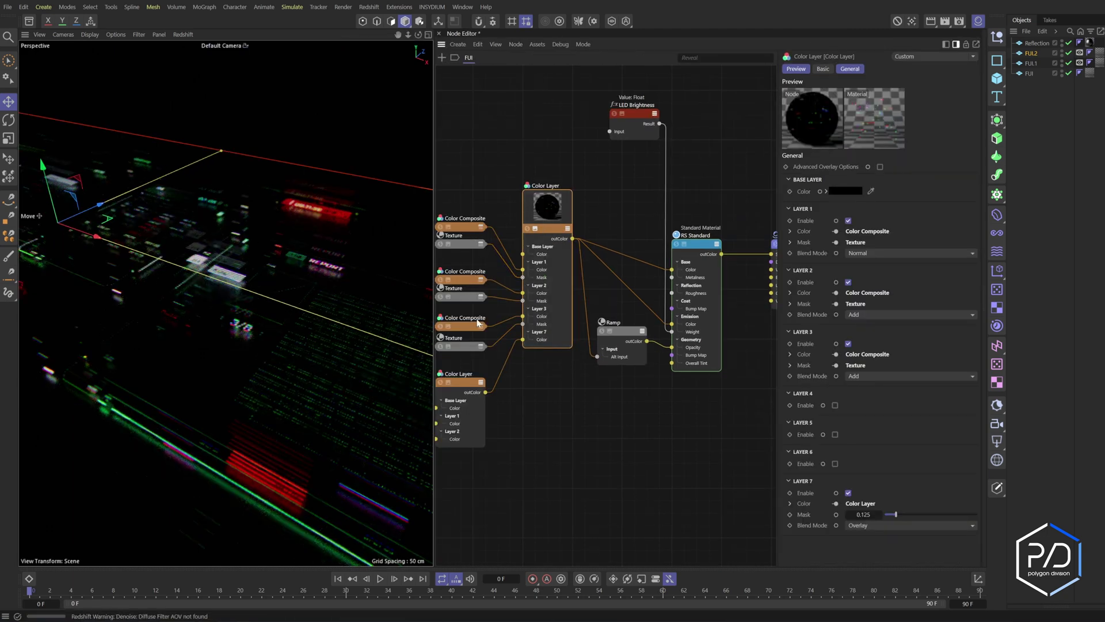
left_click(470, 347)
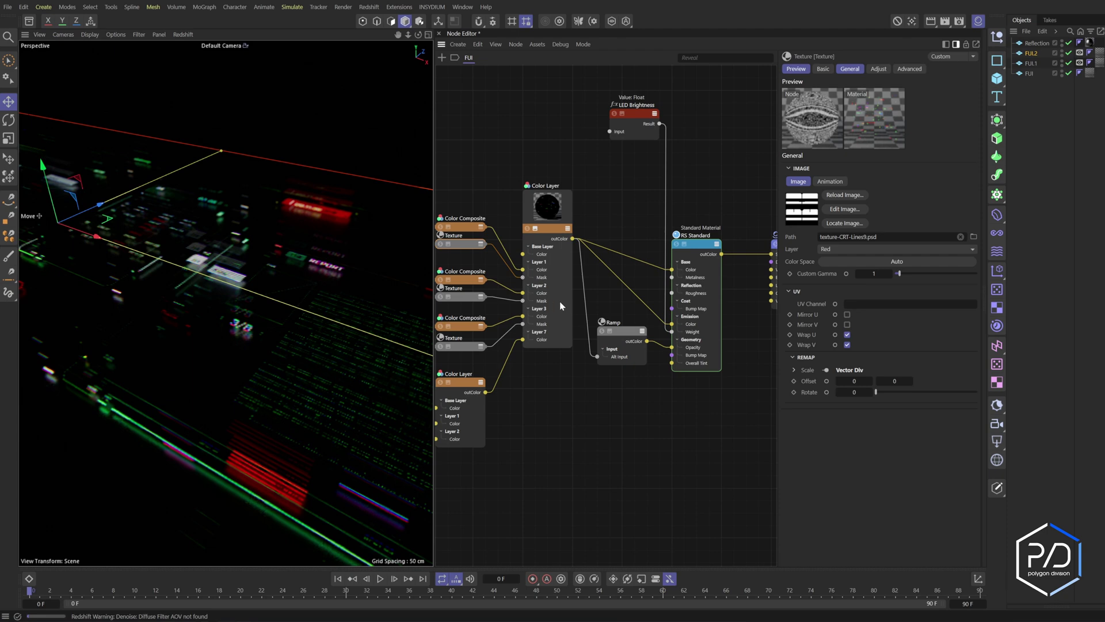
left_click(535, 229)
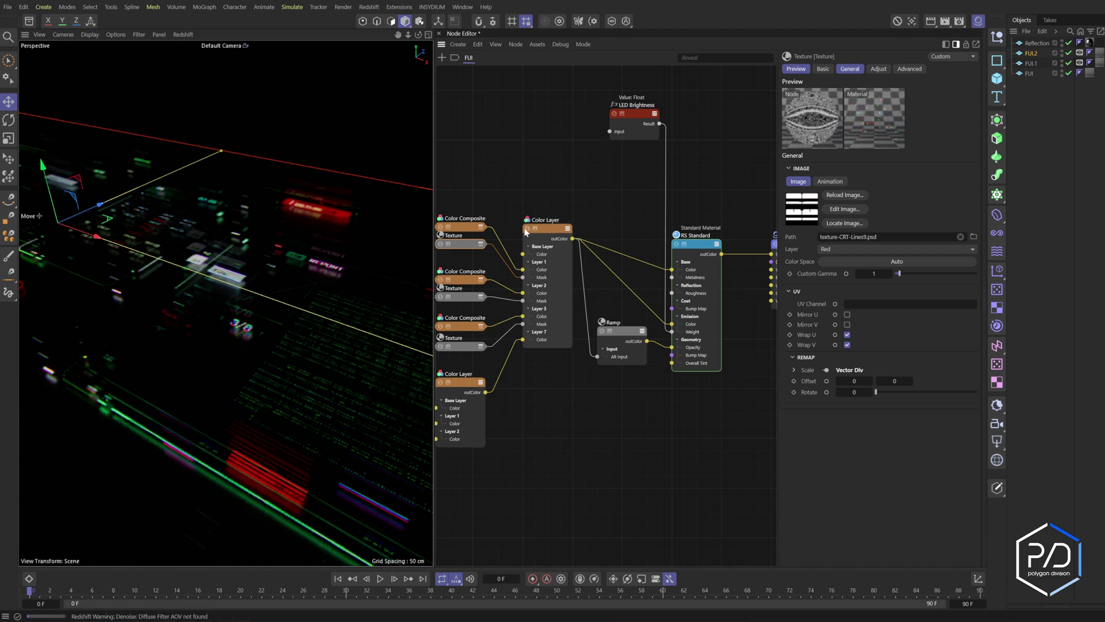
left_click(526, 229)
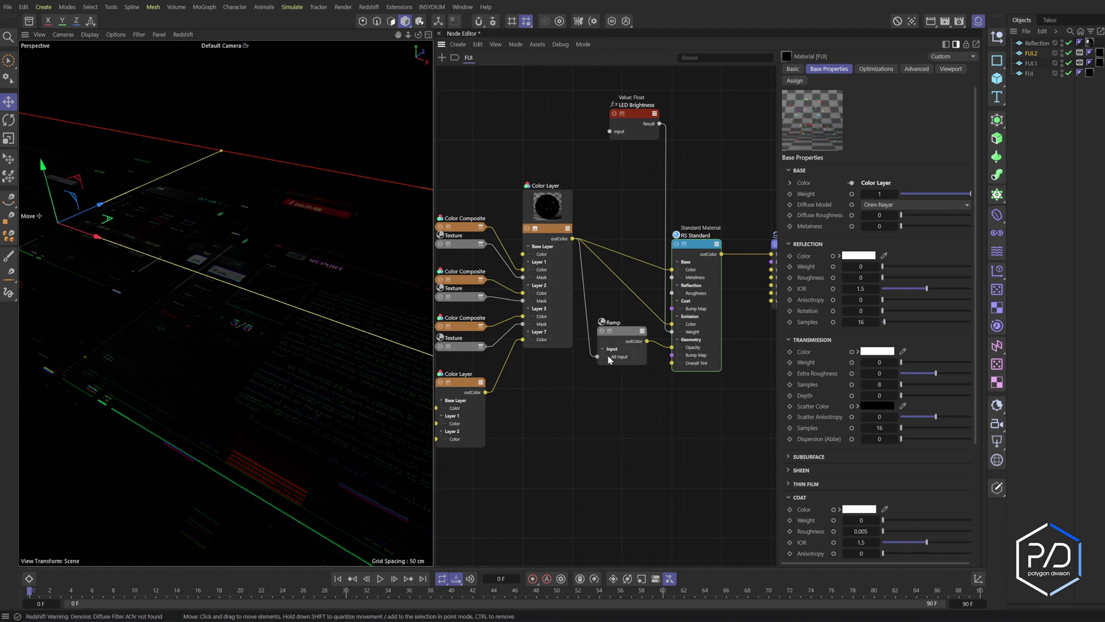
Move the opacity Ramp's white knot slightly closer to the black one, to about 10.03%.
left_click(622, 331)
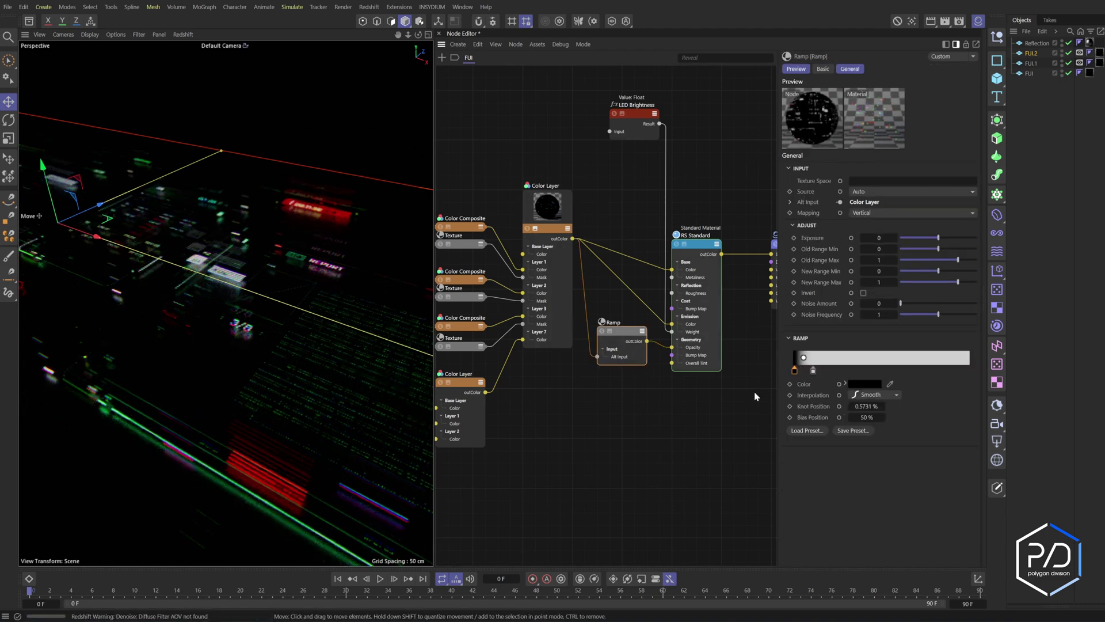
left_click(813, 370)
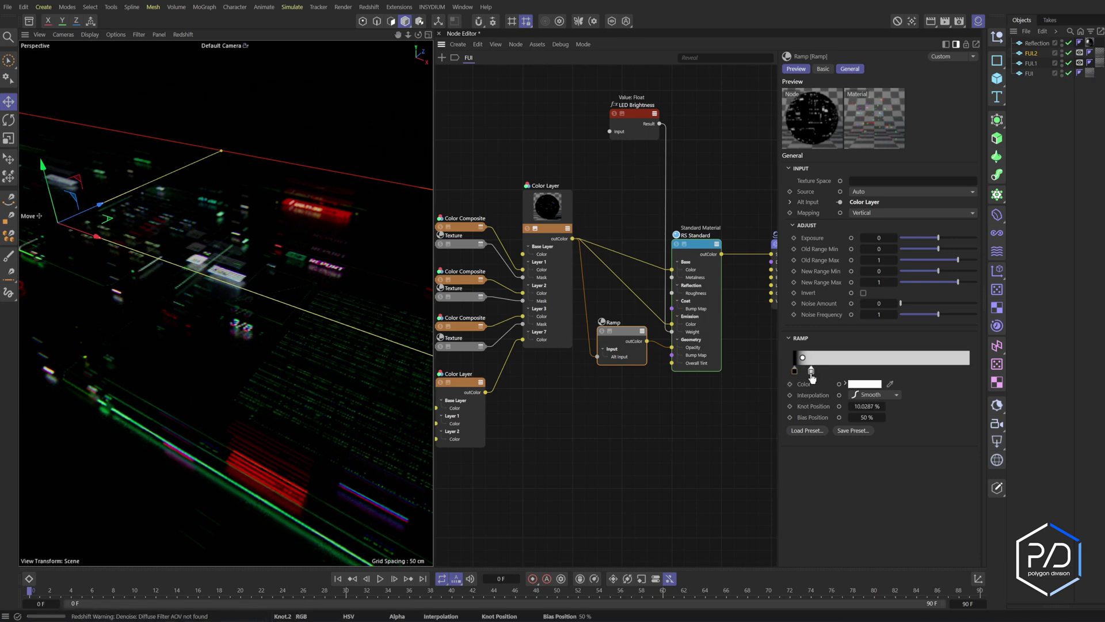
left_click_drag(812, 377, 814, 377)
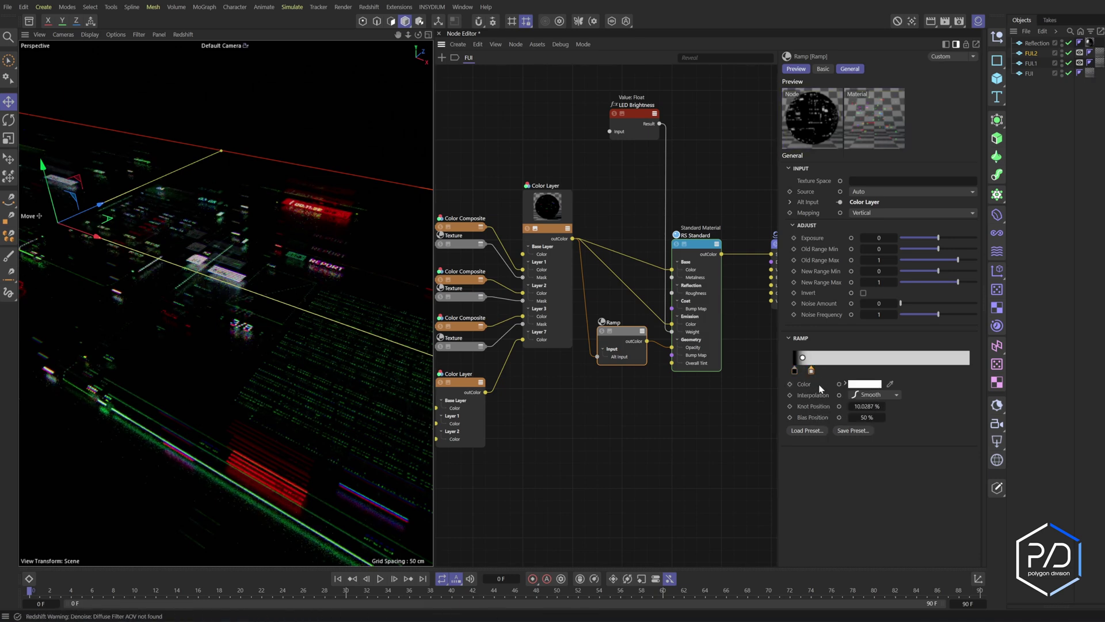
mouse_move(796, 375)
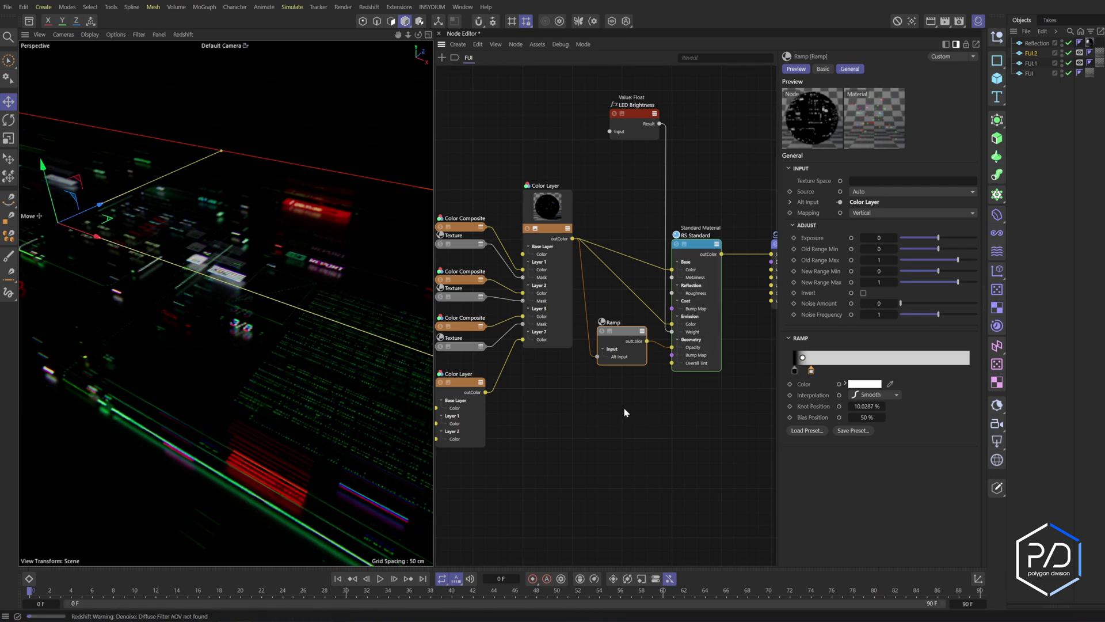
Check the image path and layer settings of the CRT line Texture nodes that mask the final Color Layer.
middle_click_drag(625, 413, 716, 417)
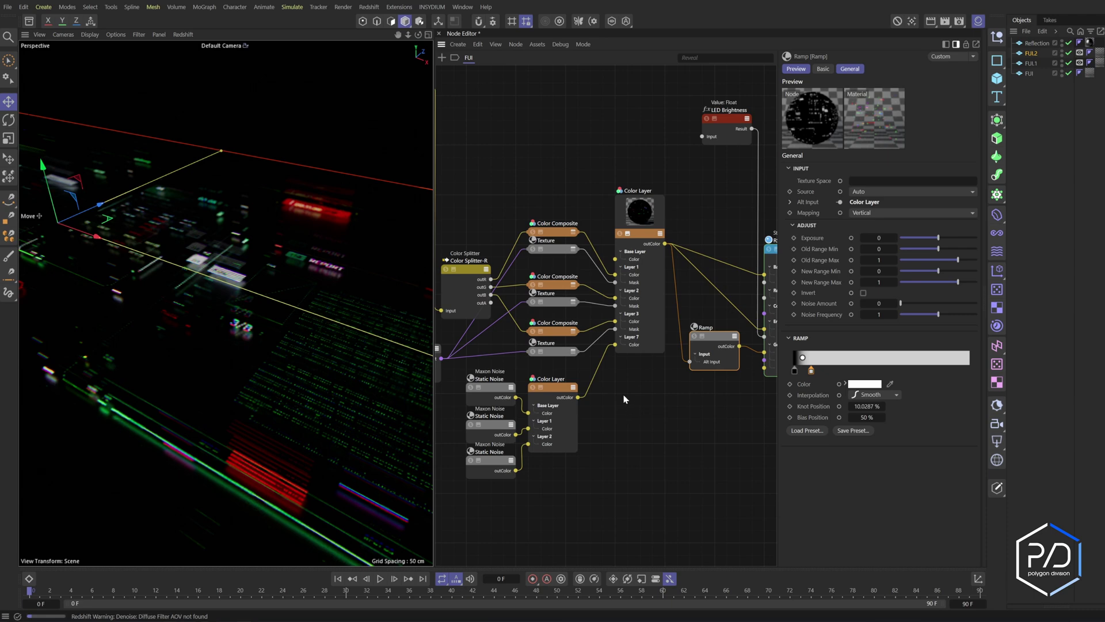
left_click(558, 301)
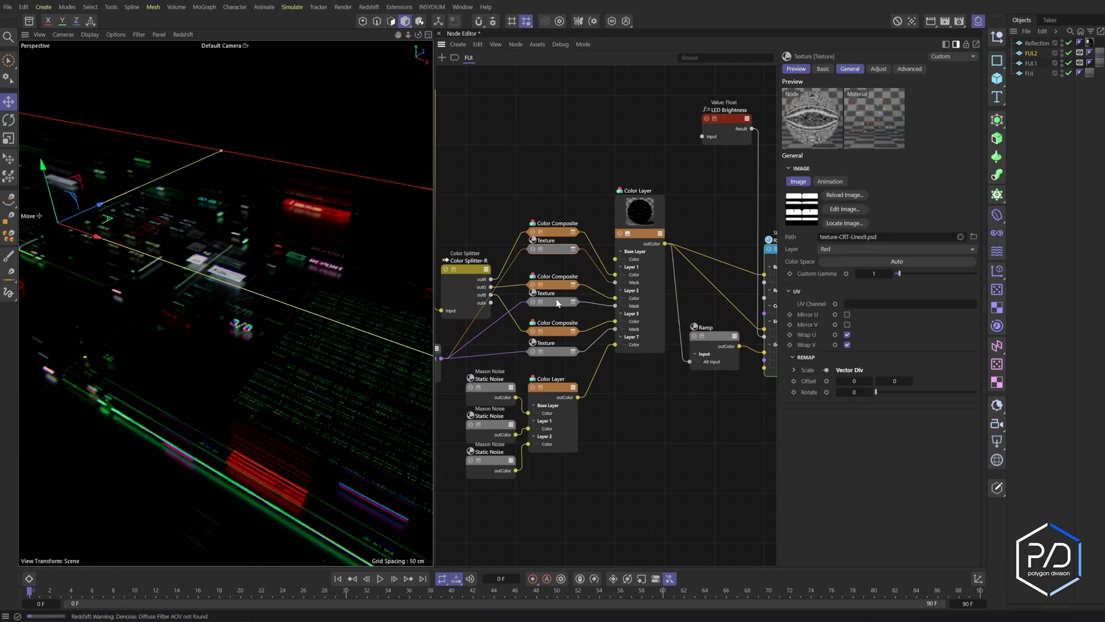
left_click(549, 251)
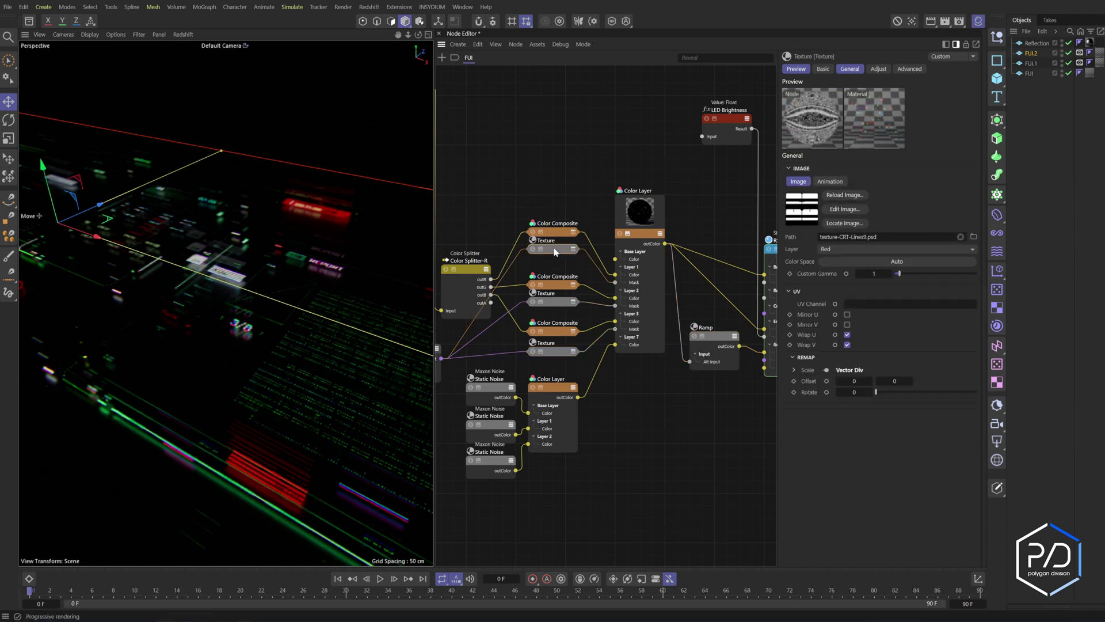
Replace the CRT line image in the Red-layer mask Texture node with texture-waves-Lines4-8px.psd.
left_click(974, 237)
left_click(381, 151)
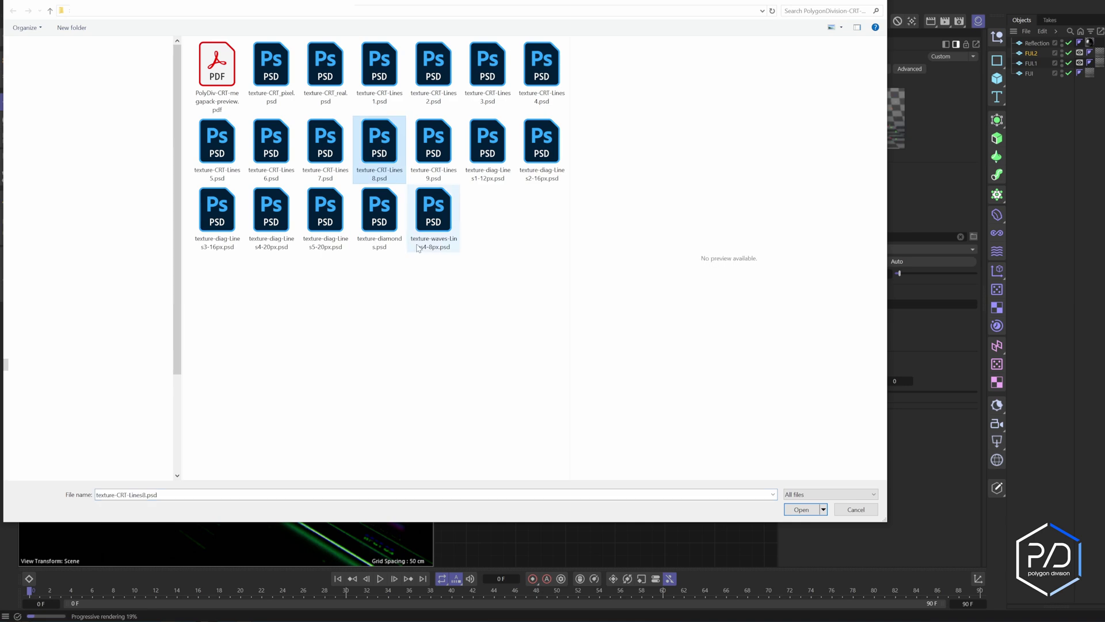
double_click(435, 222)
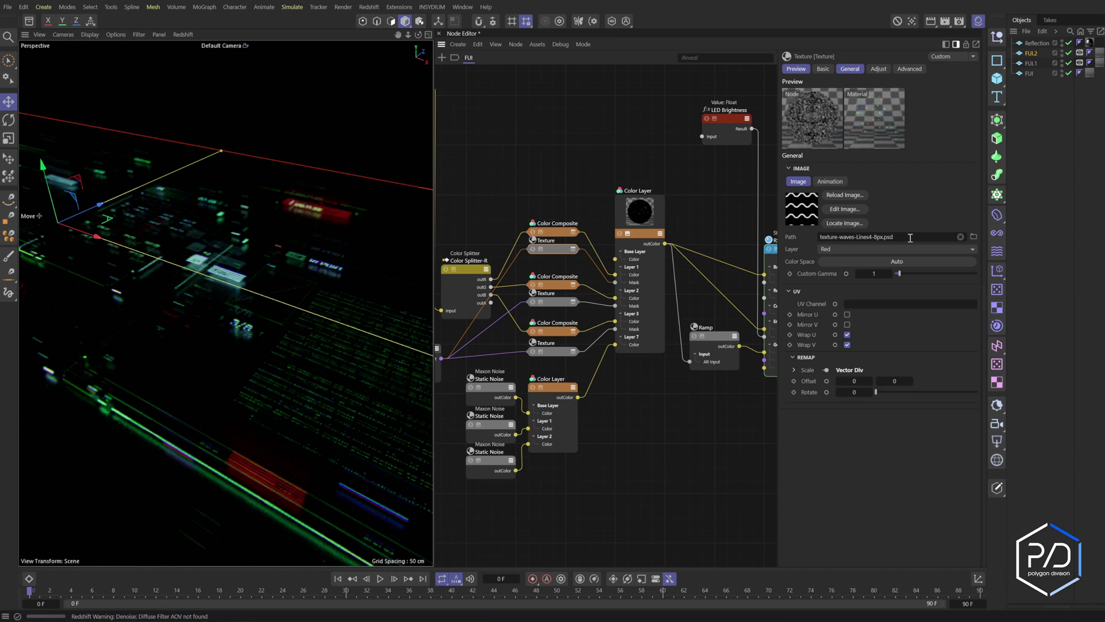
Copy the waves image path from the Red-layer Texture node and paste it into the Green-layer Texture node.
left_click_drag(907, 238, 794, 226)
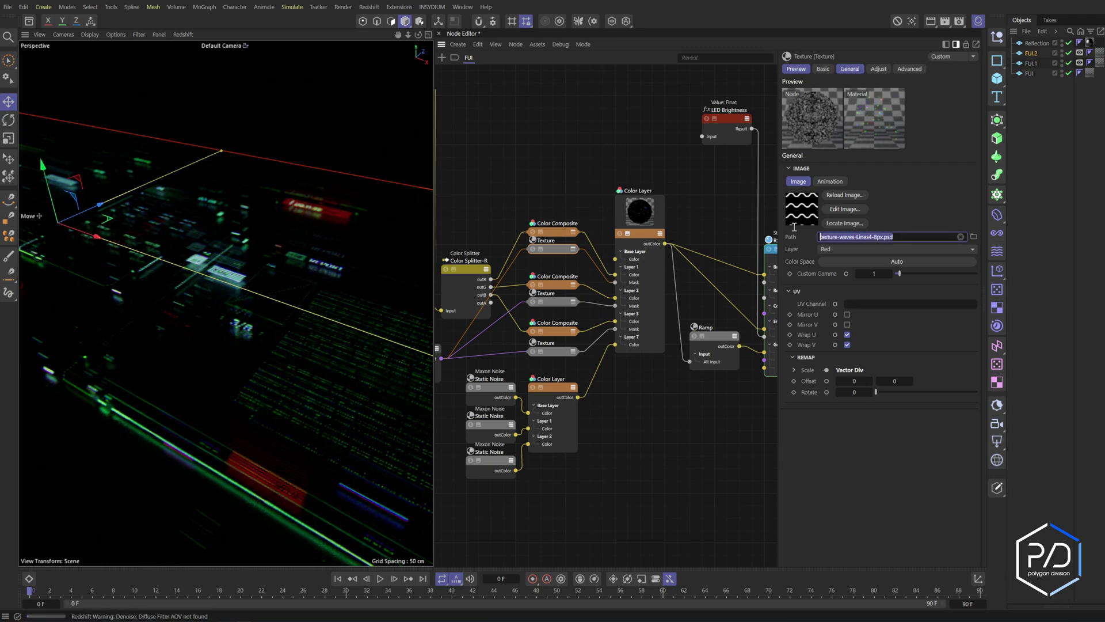
left_click(825, 236)
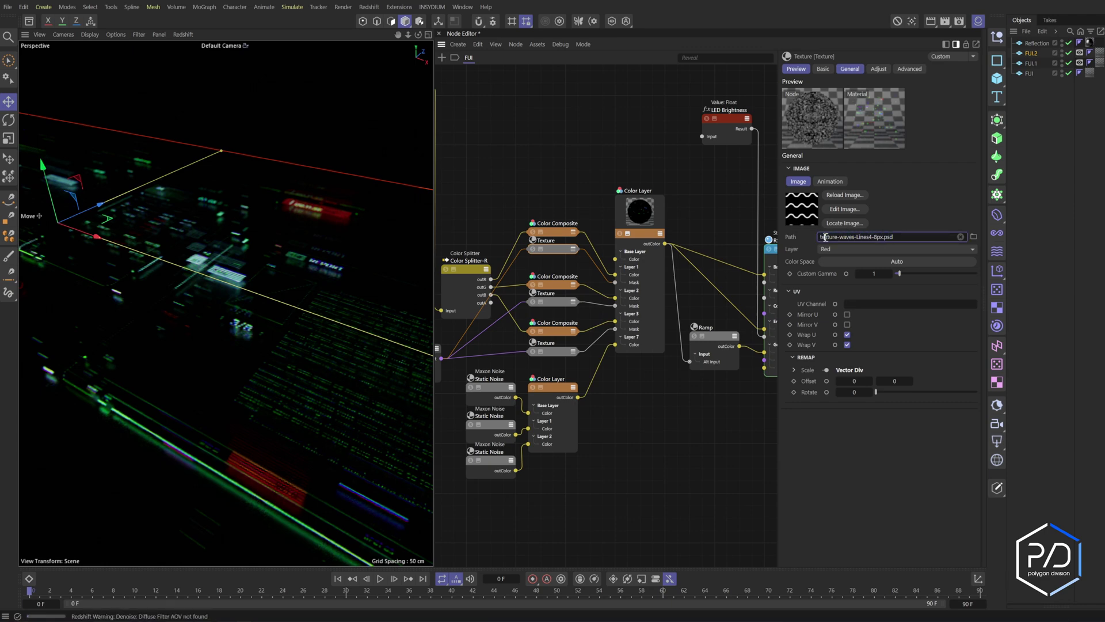
left_click_drag(910, 237, 814, 239)
left_click(912, 238)
left_click_drag(903, 238, 789, 236)
key("ctrl+c")
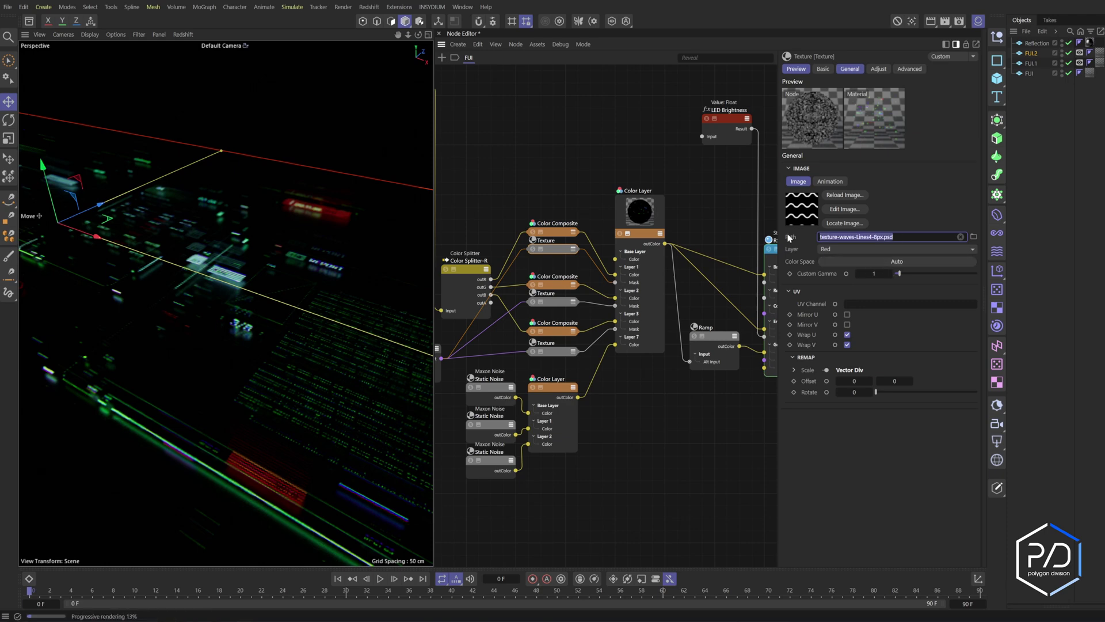
left_click_drag(898, 237, 731, 245)
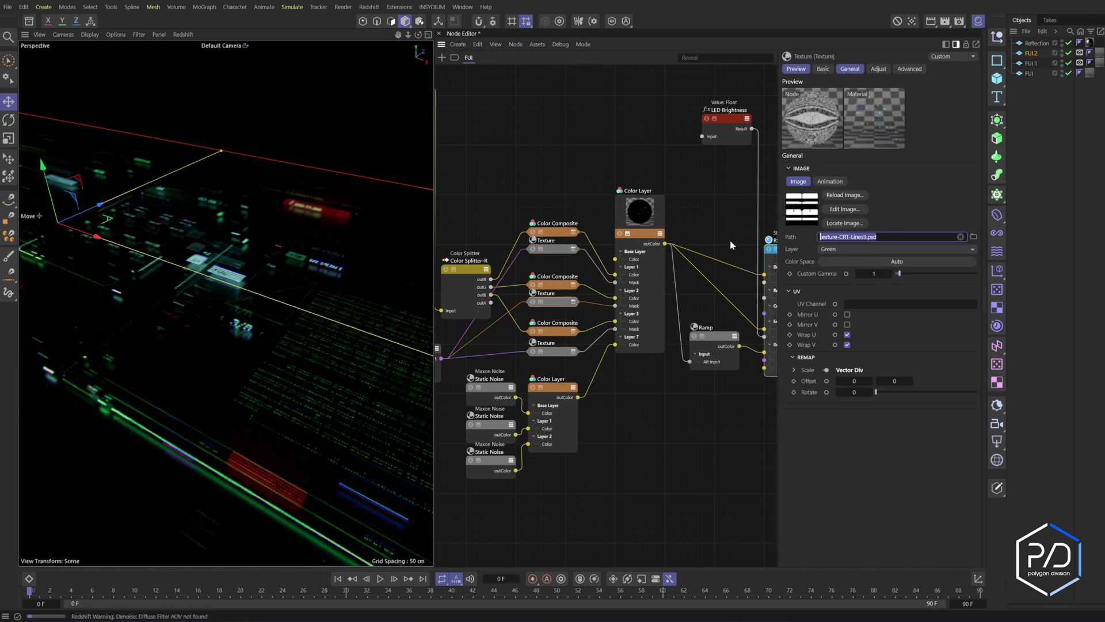
key("ctrl+v")
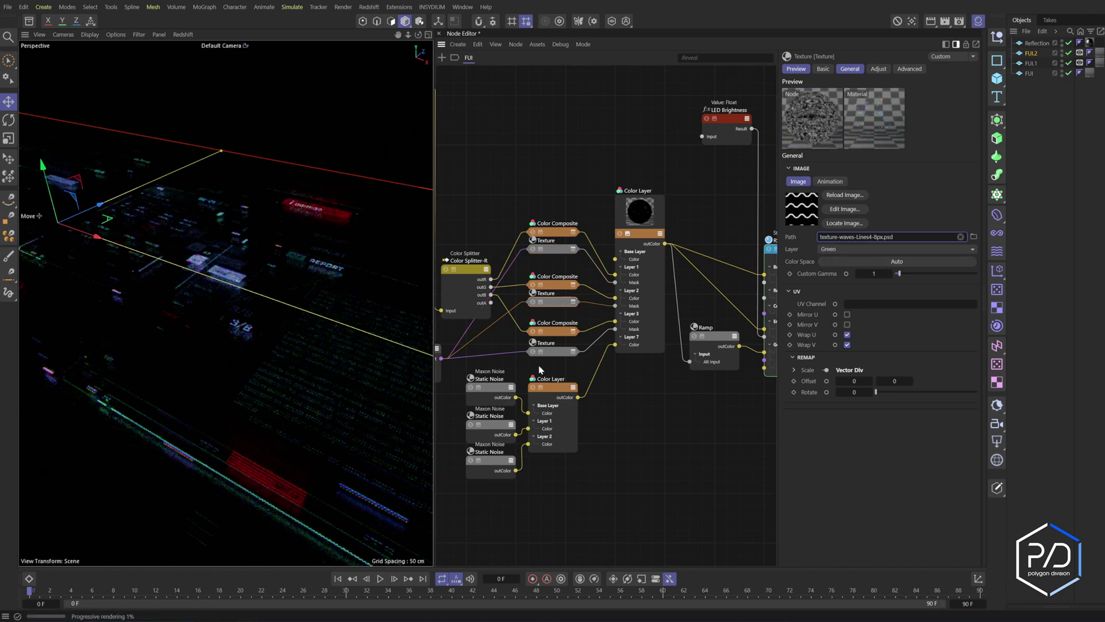
Paste the texture-waves-Lines4-8px.psd path into the Blue-layer Texture node.
left_click(557, 352)
left_click_drag(894, 237, 748, 235)
key("ctrl+v")
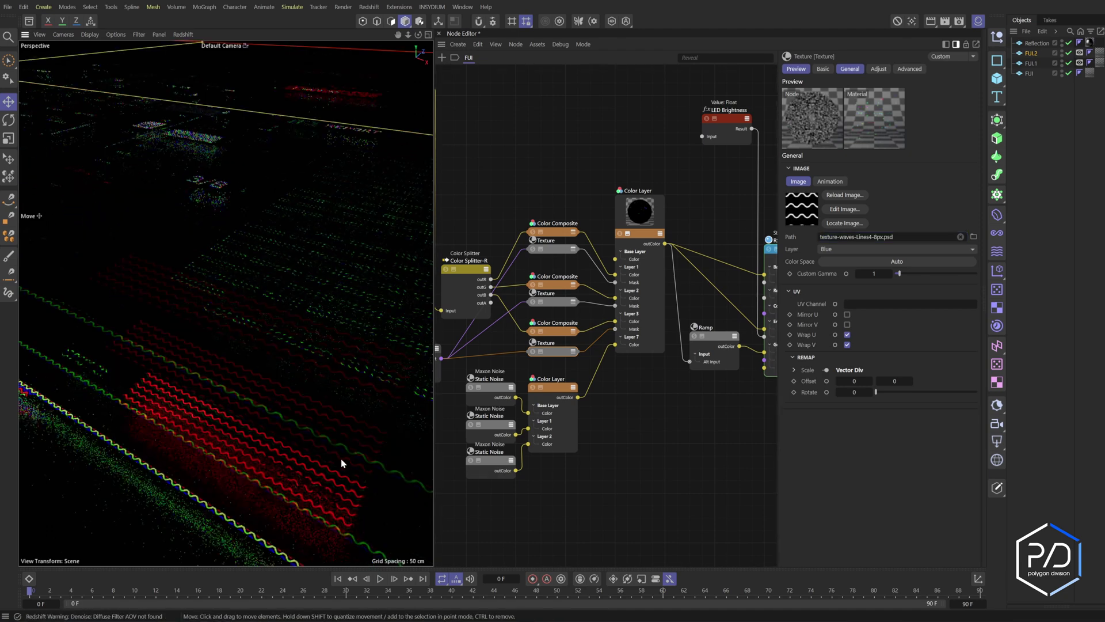
Set the Pixel Size value node's input to 3 and inspect the wave pattern on the red panel.
middle_click_drag(512, 292, 656, 330)
left_click(489, 213)
left_click(841, 179)
left_click(841, 179)
left_click(841, 179)
left_click(841, 179)
left_click(840, 178)
left_click(839, 177)
right_click_drag(307, 486, 354, 474, "alt")
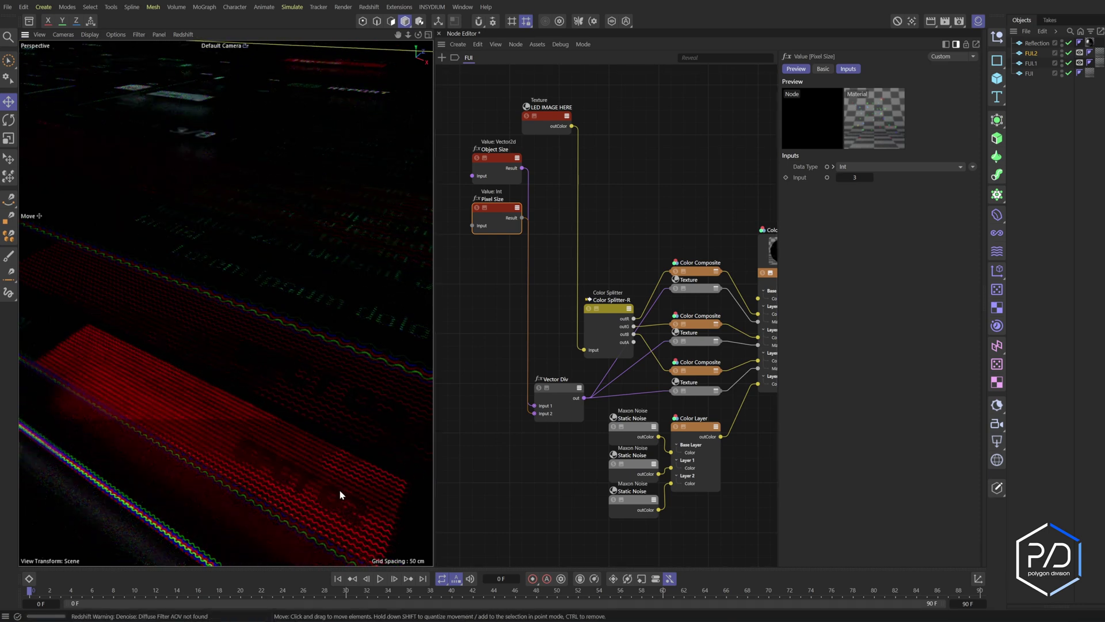
scroll(328, 461, "down", 6)
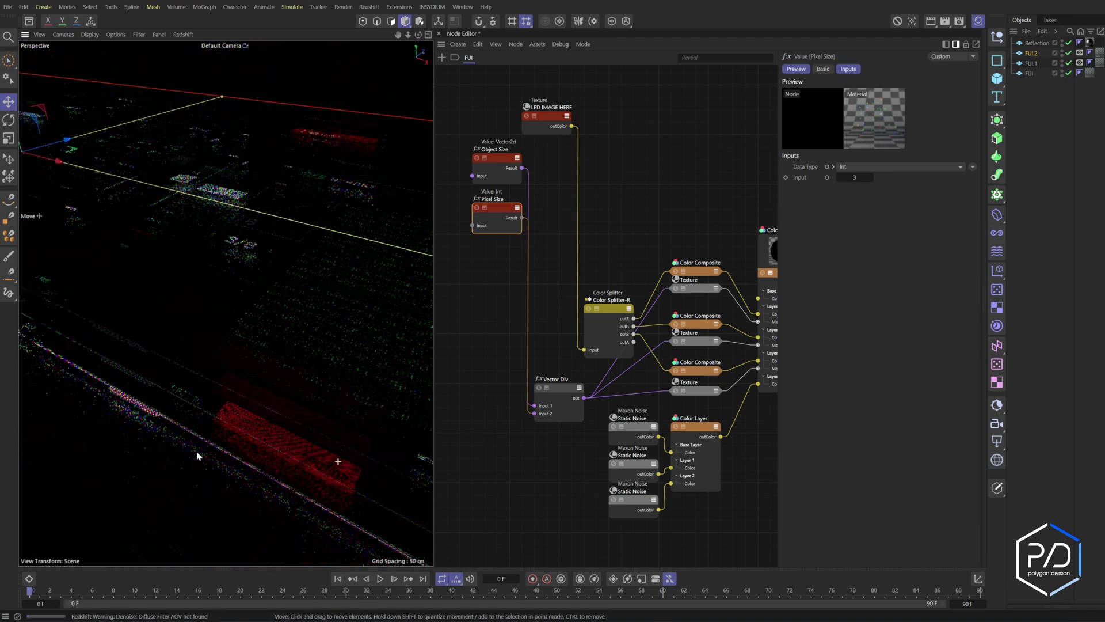